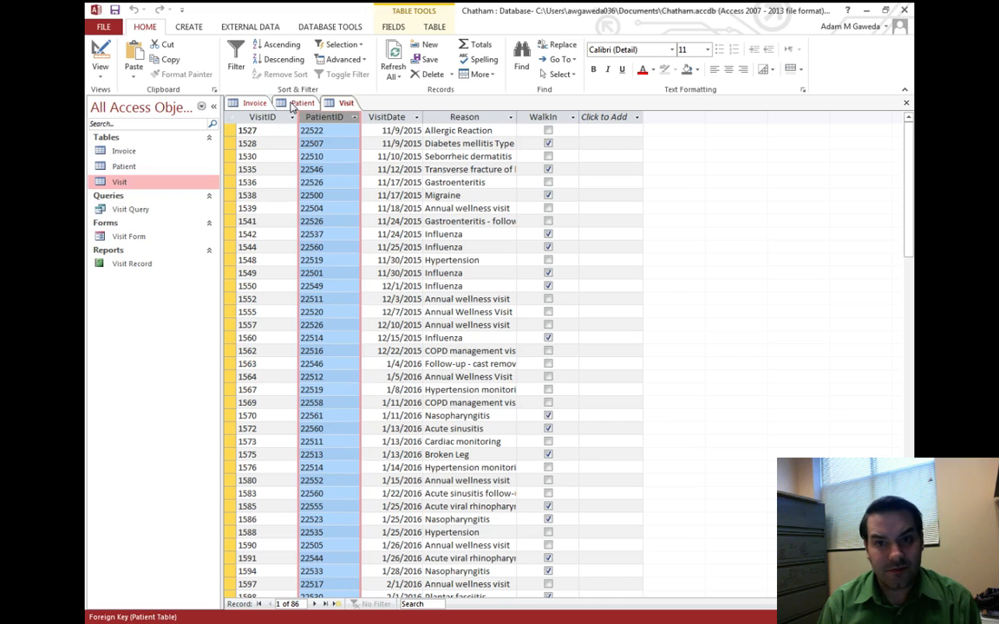
# - Examine the PatientID column in the Patient table and the Visit ID column in the Invoice table
pyautogui.click(300, 103)
pyautogui.click(269, 117)
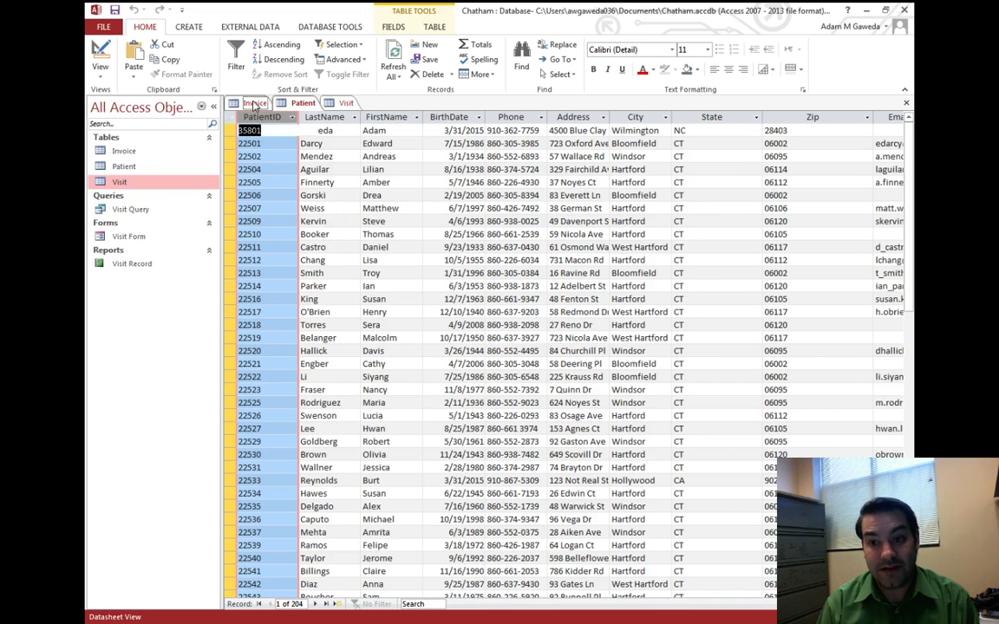
pyautogui.click(254, 103)
pyautogui.click(345, 117)
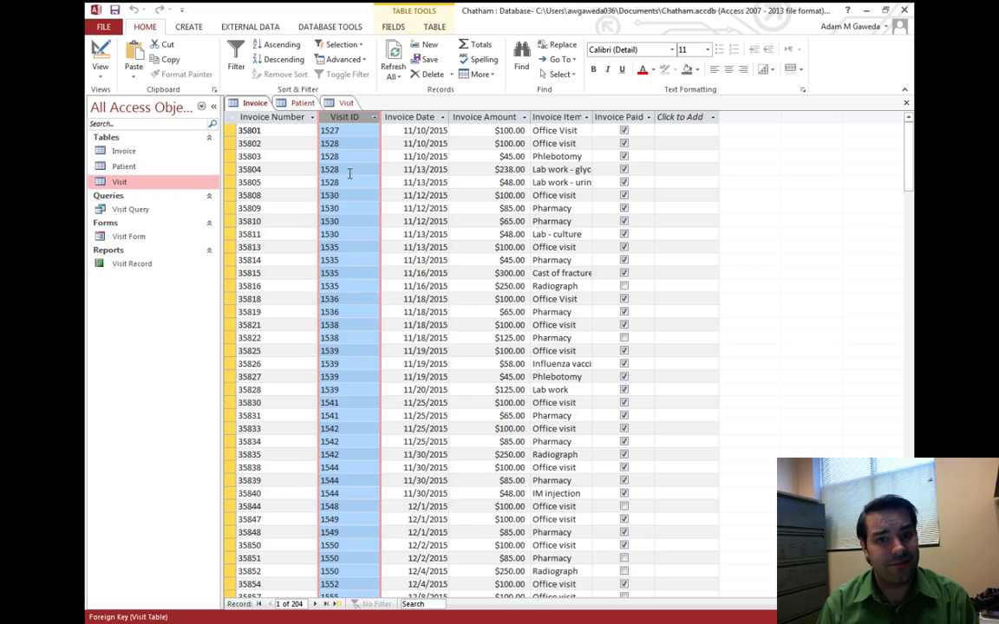
# - Start a new record at the end of the Invoice table with invoice number 36107 and Visit ID 9999
pyautogui.scroll(-15, 520, 347)
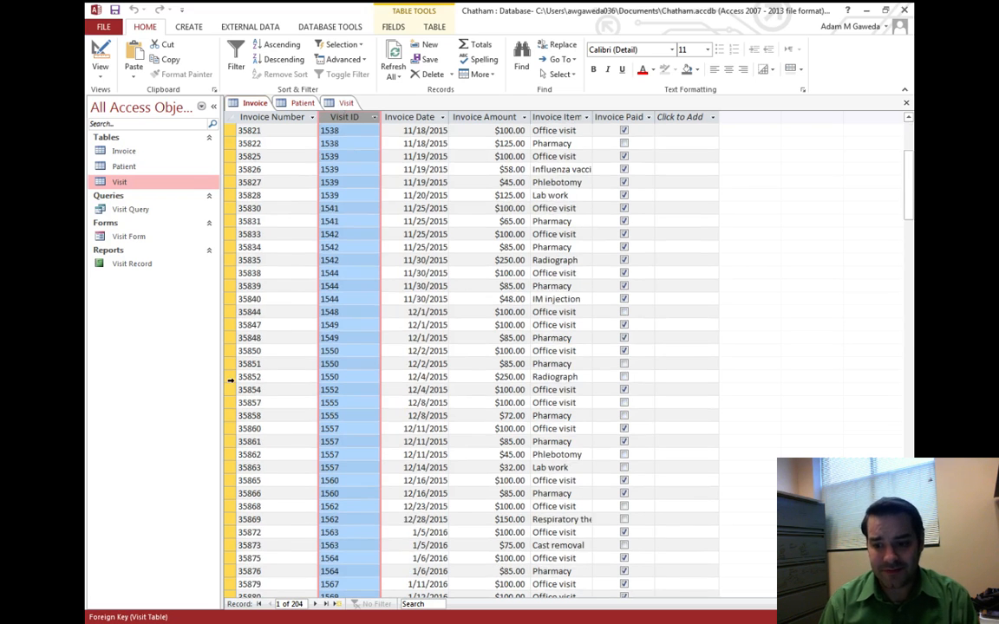
pyautogui.moveTo(909, 270); pyautogui.dragTo(908, 546)
pyautogui.click(271, 365)
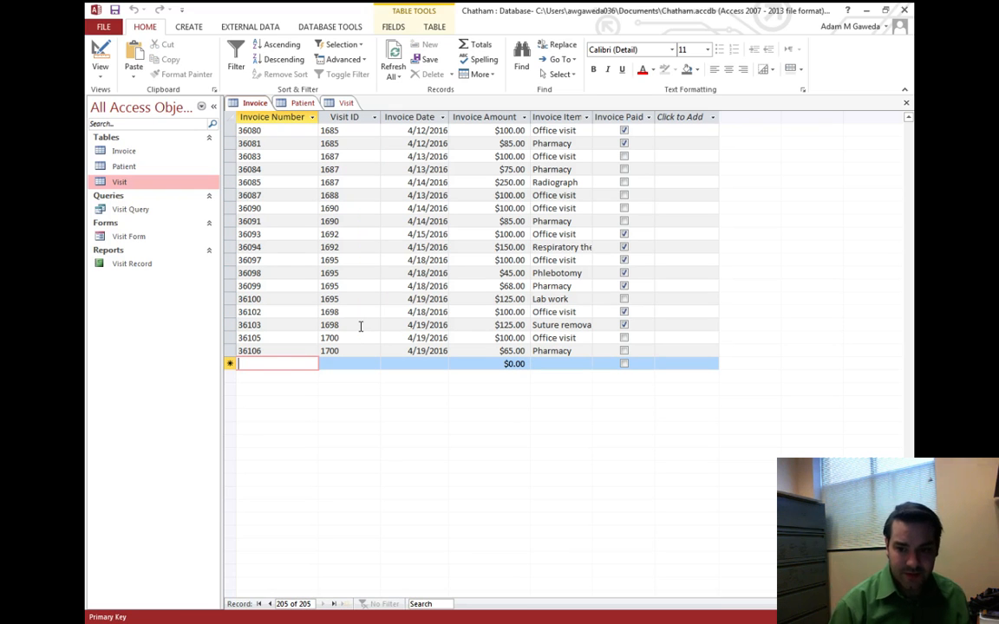
pyautogui.write('3610')
pyautogui.write('7')
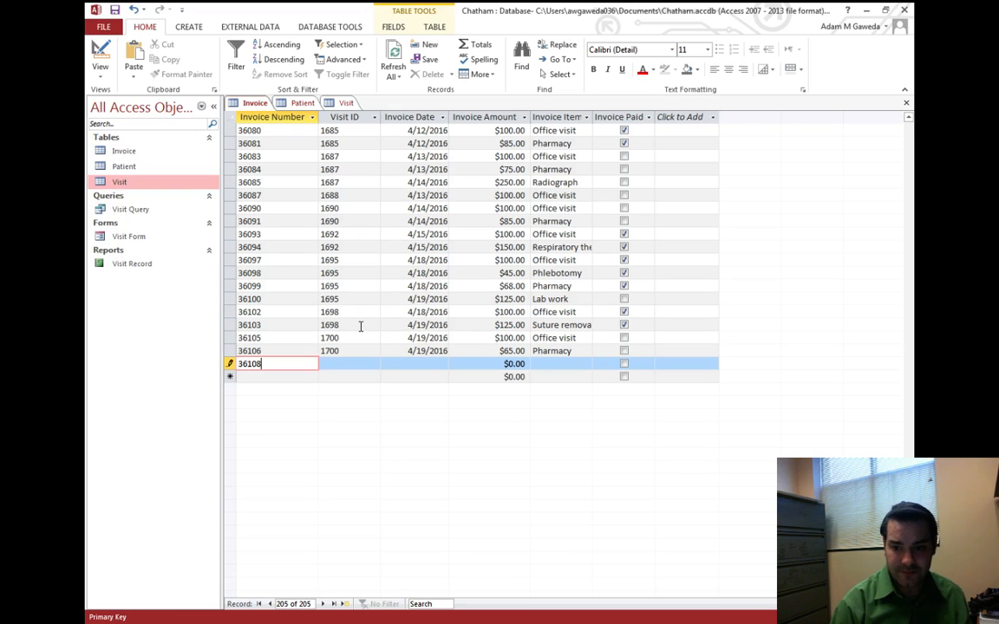
pyautogui.press('Tab')
pyautogui.write('170')
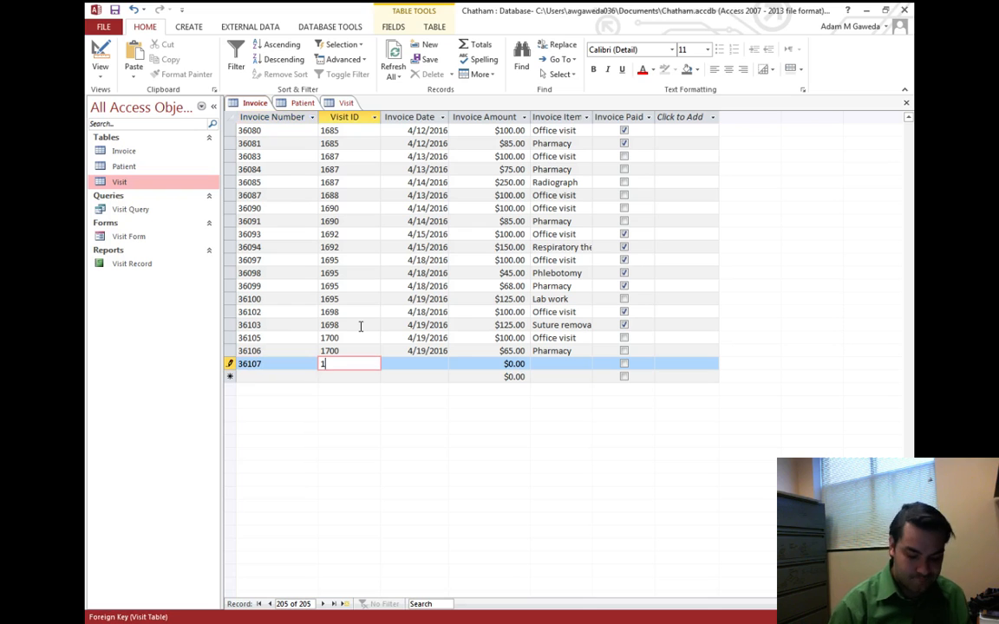
pyautogui.press('BackSpace')
pyautogui.press('BackSpace')
pyautogui.press('BackSpace')
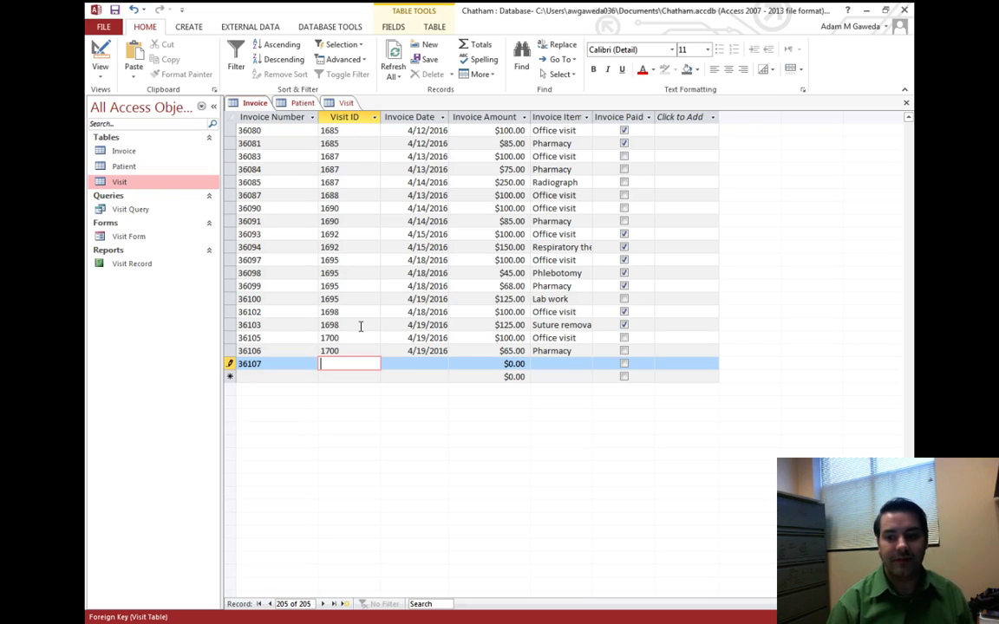
pyautogui.write('9999')
pyautogui.press('Tab')
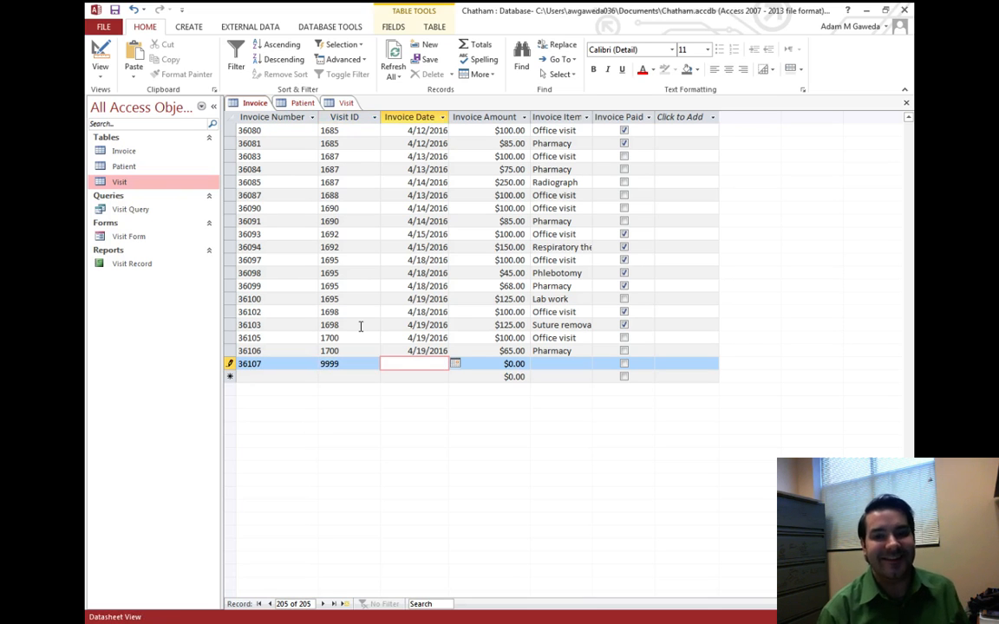
# - Complete the new invoice with today's date, an amount of $50,000 and the item "Embezzling!", and mark it as paid
pyautogui.click(455, 364)
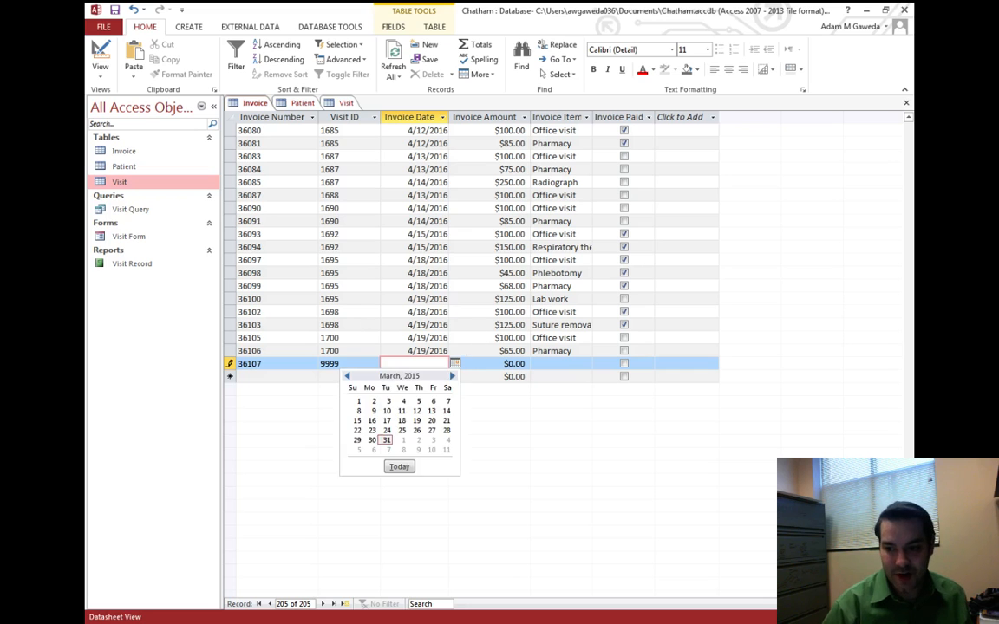
pyautogui.click(399, 467)
pyautogui.press('Tab')
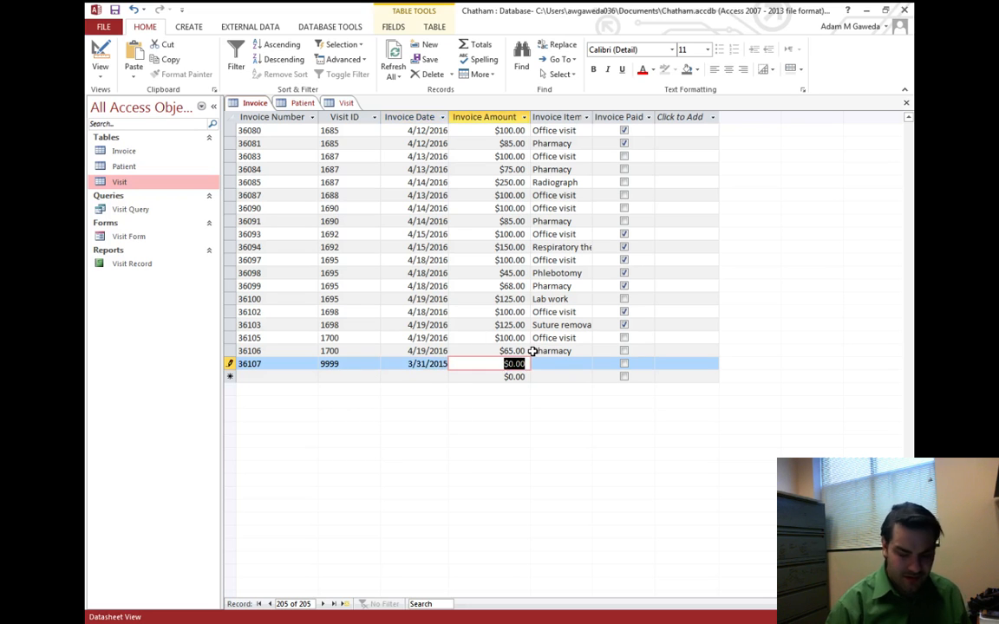
pyautogui.write('50,000')
pyautogui.press('Tab')
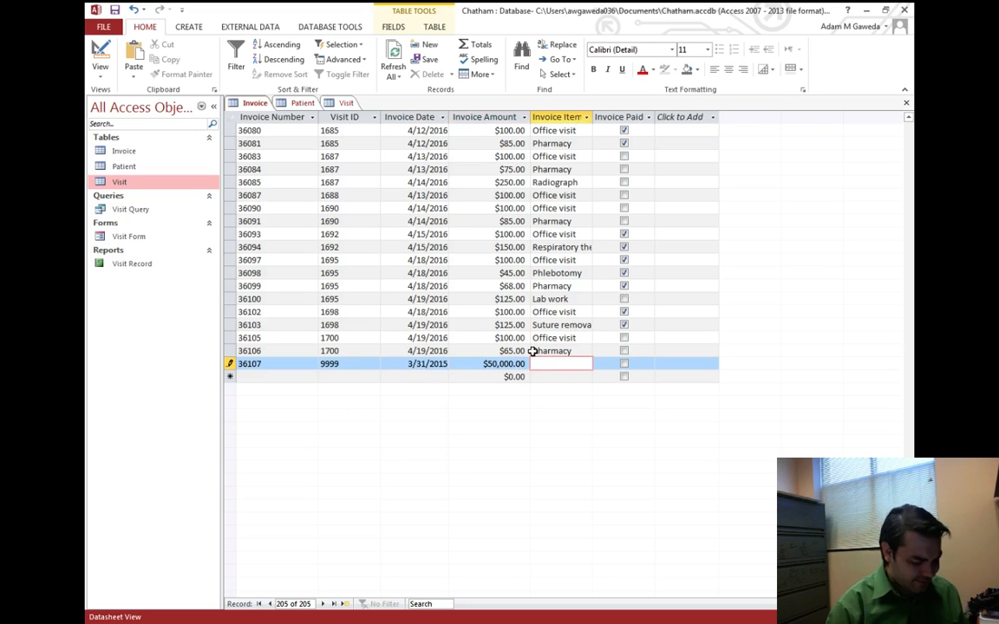
pyautogui.write('Embezzl')
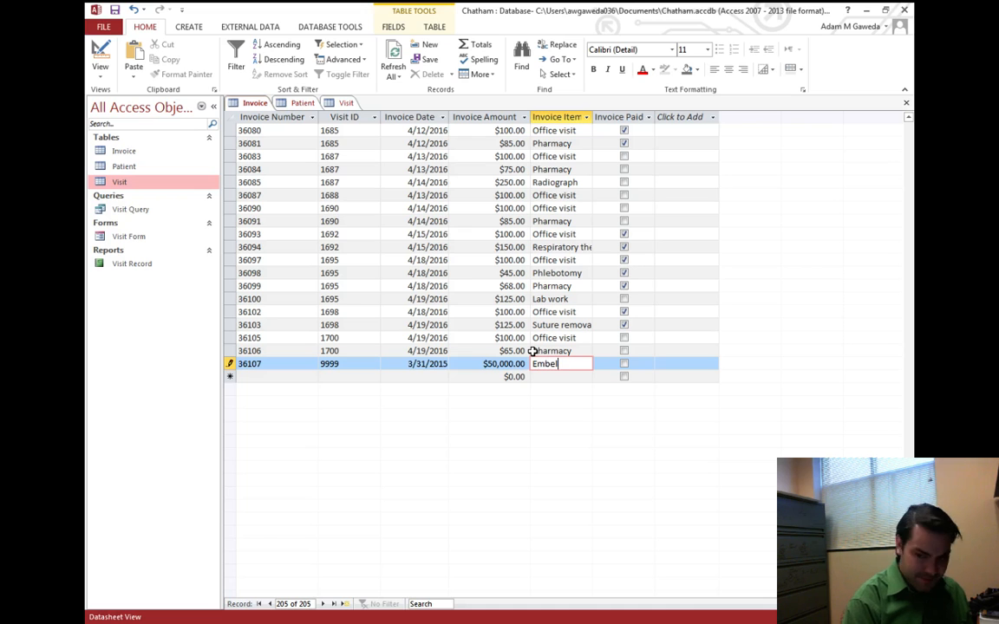
pyautogui.write('ing!')
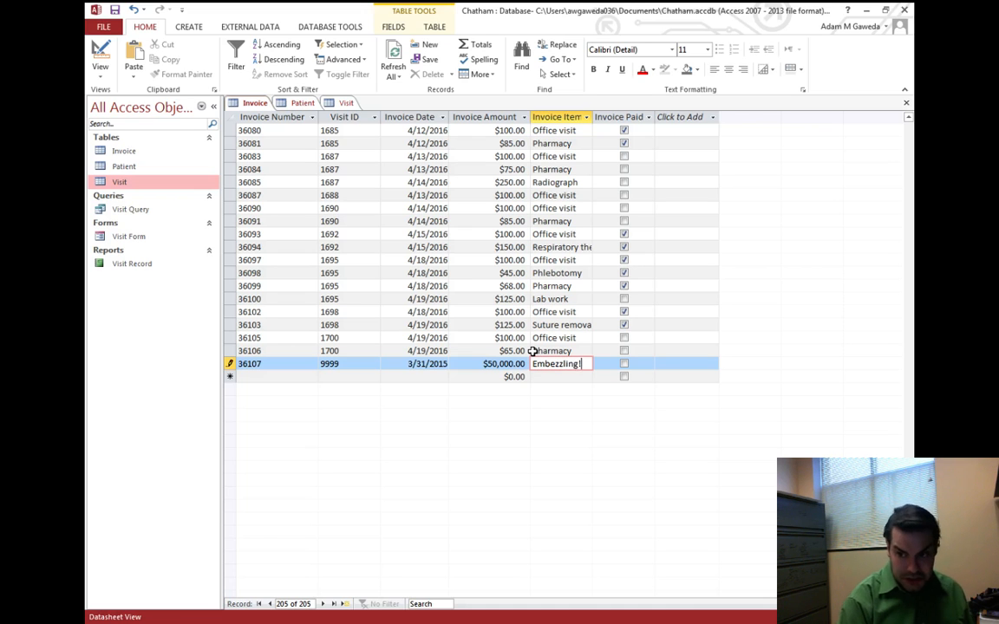
pyautogui.press('Tab')
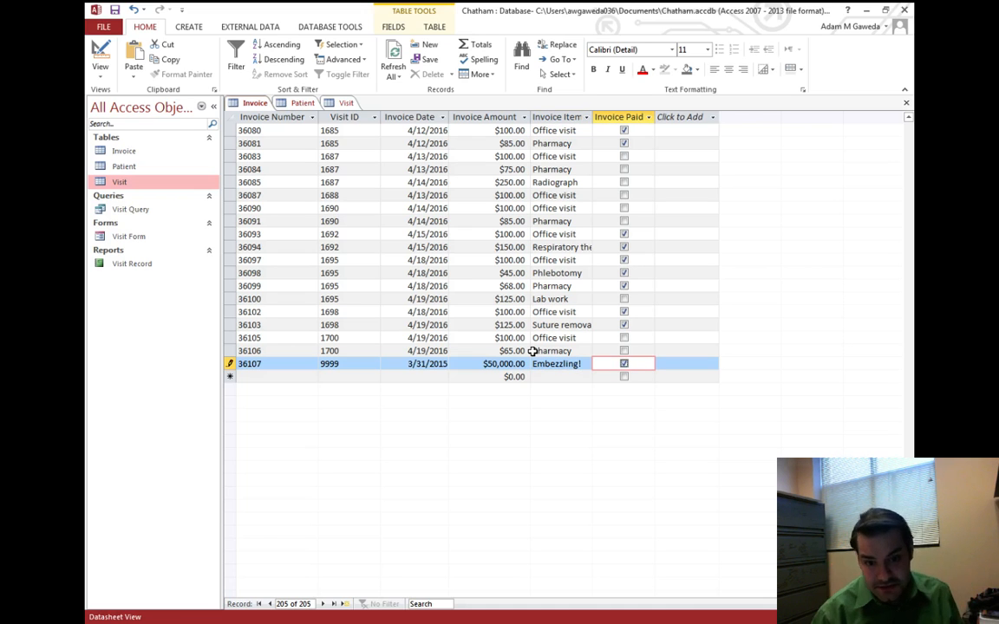
pyautogui.press('space')
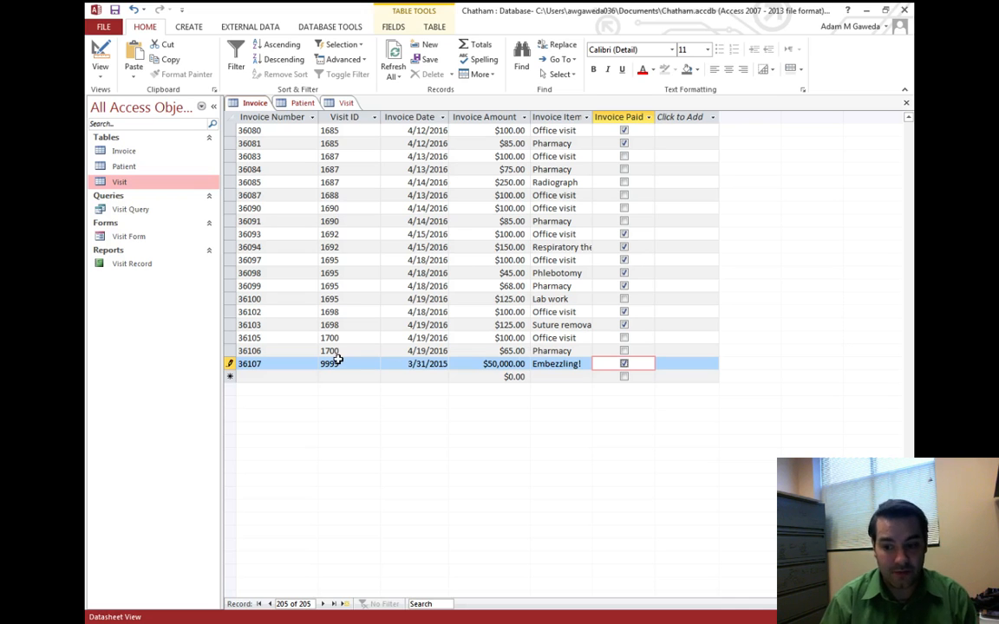
pyautogui.press('Tab')
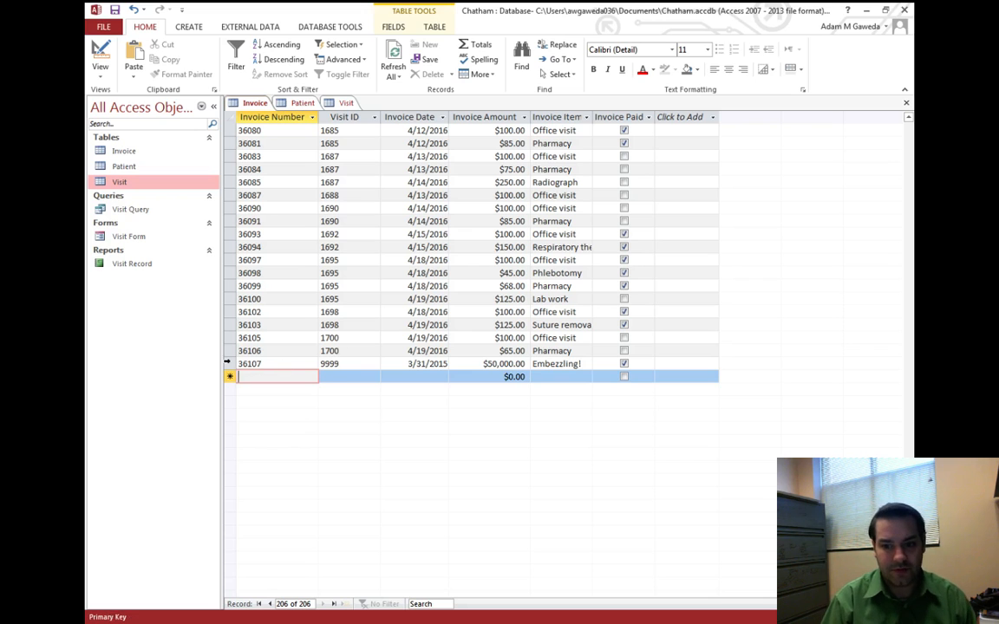
# - Delete the $50,000 "Embezzling!" record from the Invoice table
pyautogui.click(228, 363)
pyautogui.rightClick(228, 364)
pyautogui.click(249, 383)
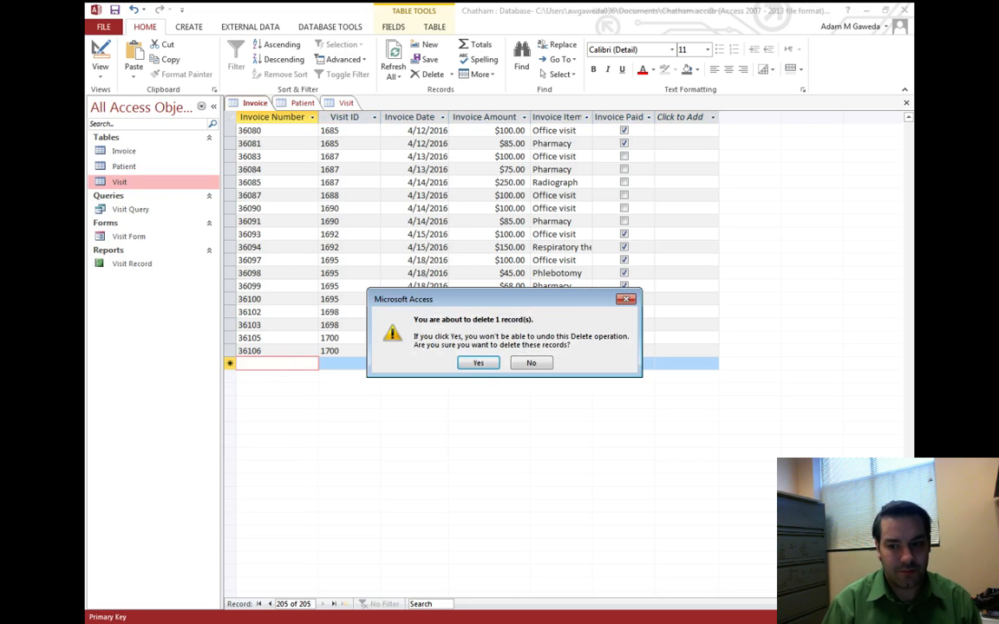
pyautogui.click(490, 363)
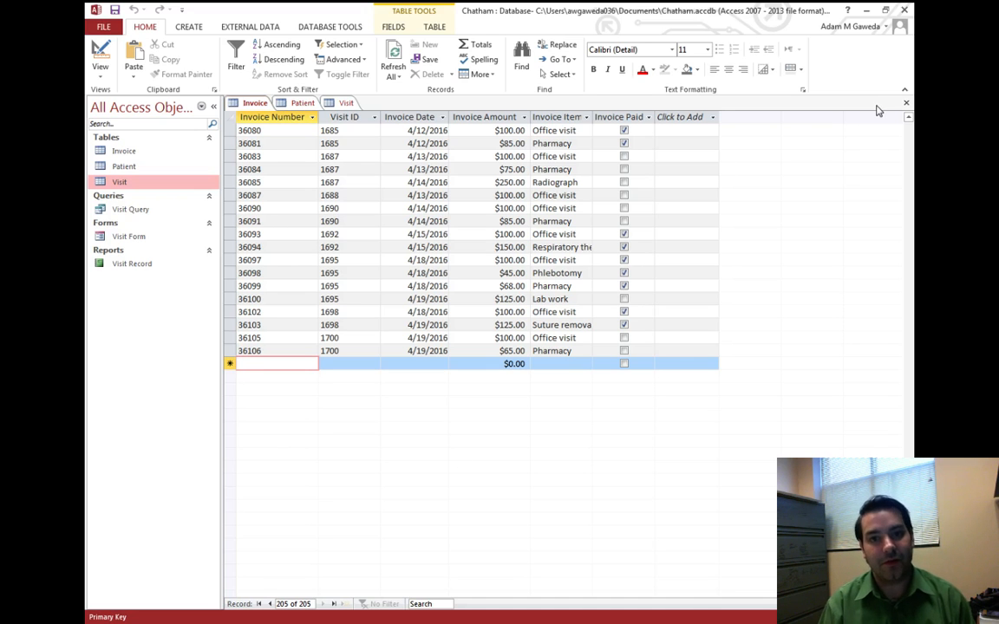
# - Examine how the last invoice's Visit ID relates to the Visit table and how visits relate to the Patient table
pyautogui.click(339, 351)
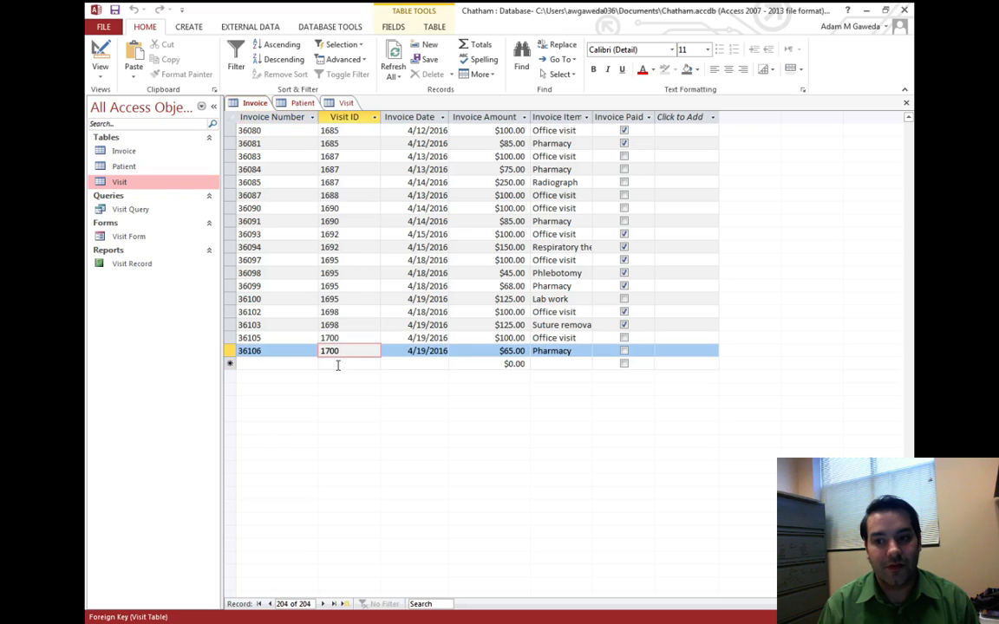
pyautogui.click(341, 103)
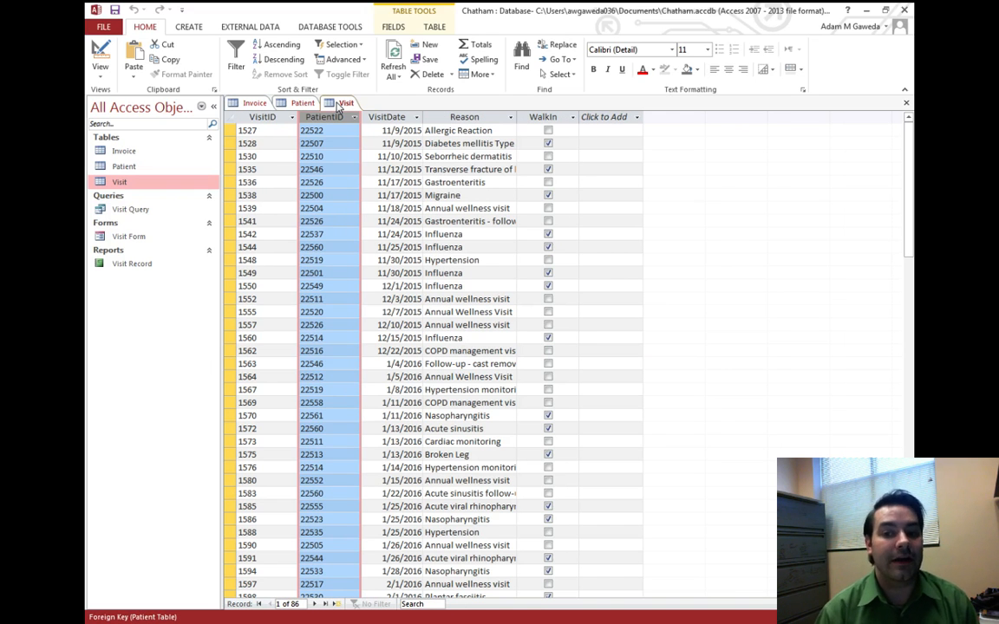
pyautogui.click(294, 104)
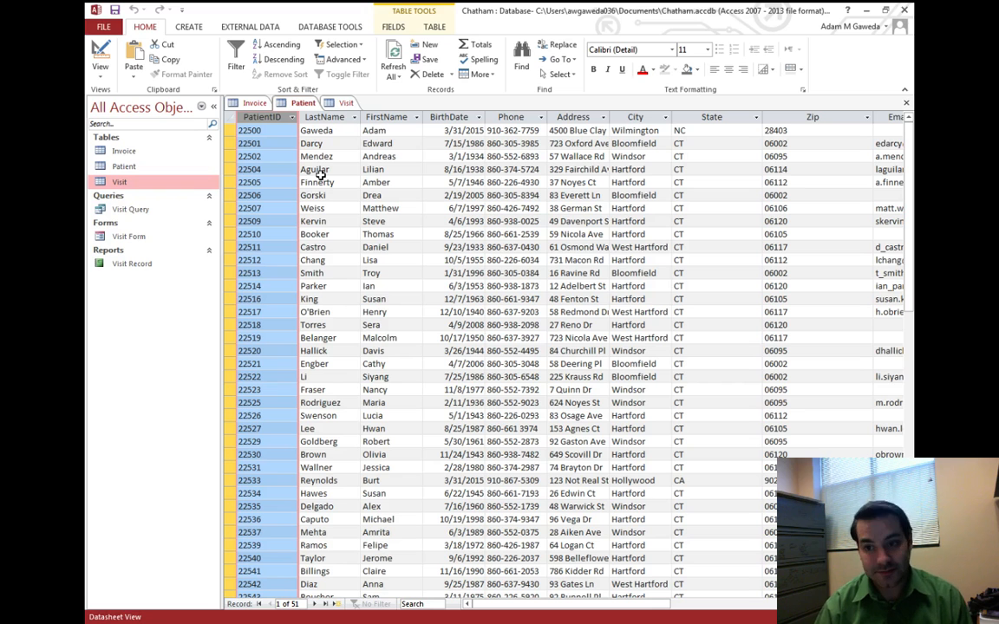
pyautogui.click(341, 103)
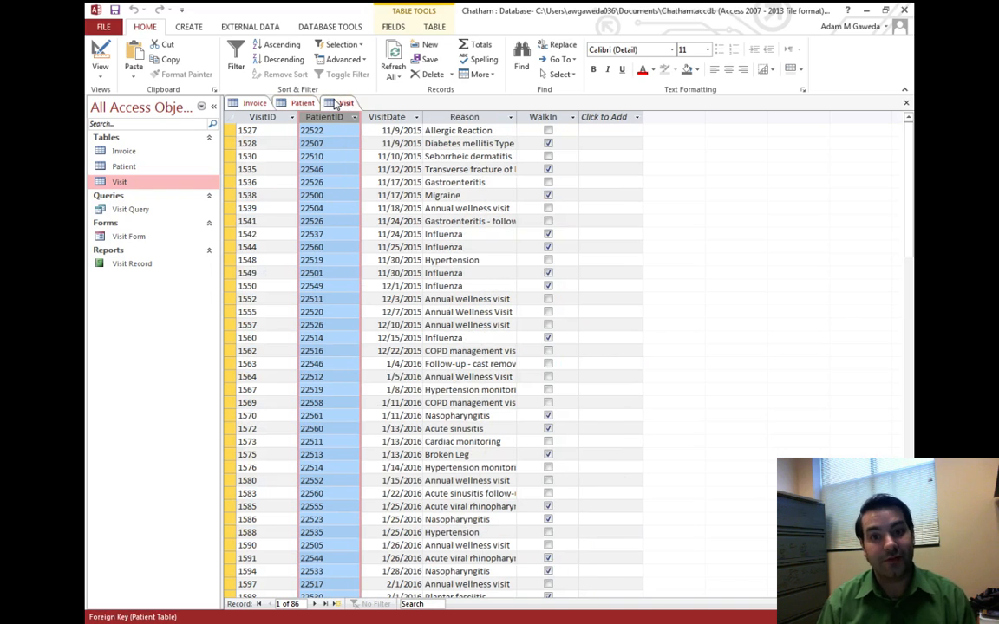
pyautogui.click(254, 102)
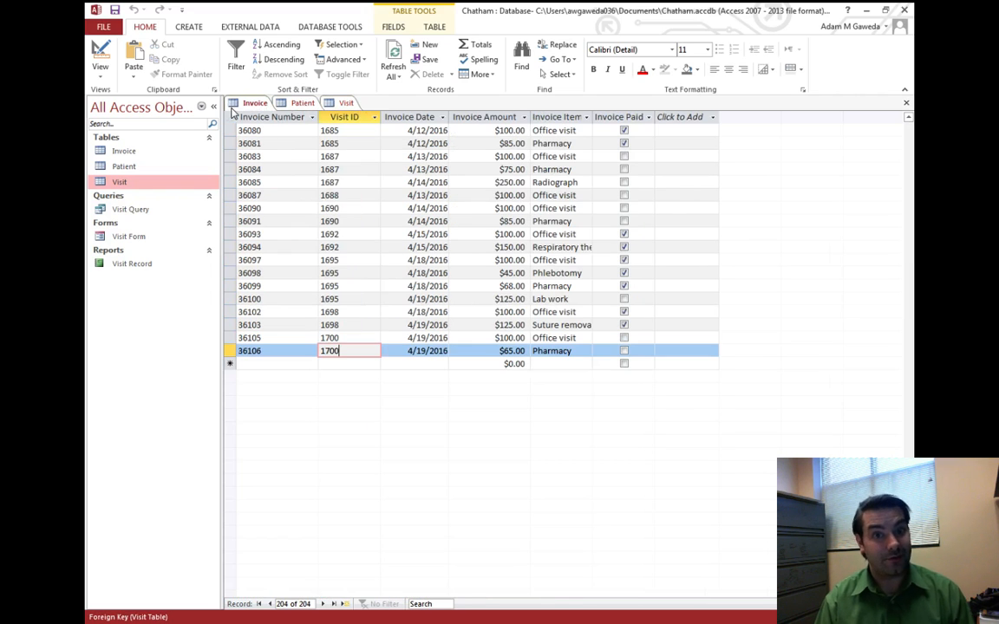
# - Close the three open tables and open the database's Relationships window
pyautogui.click(905, 103)
pyautogui.click(906, 103)
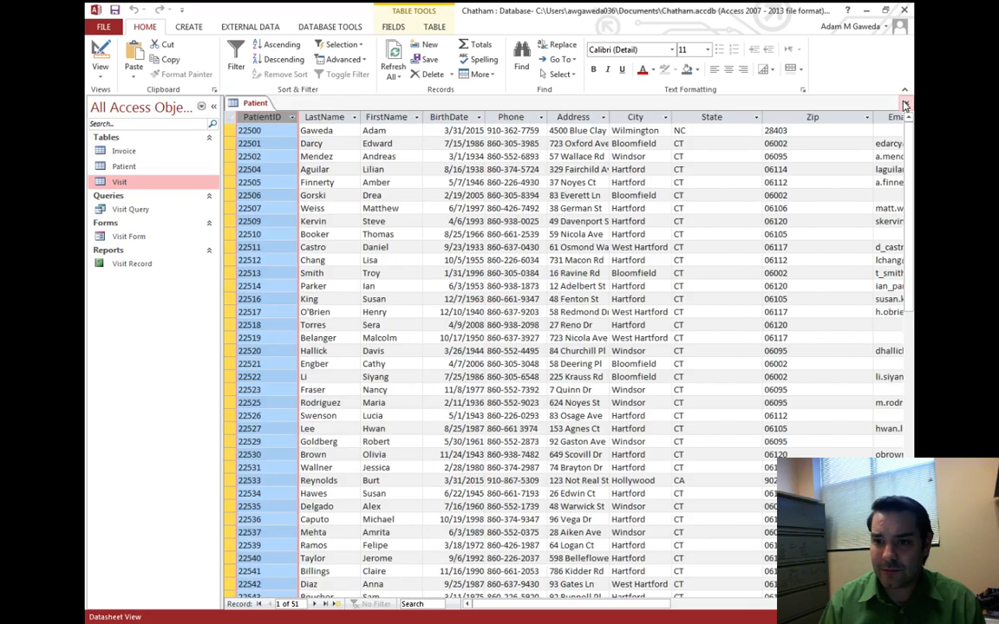
pyautogui.click(905, 104)
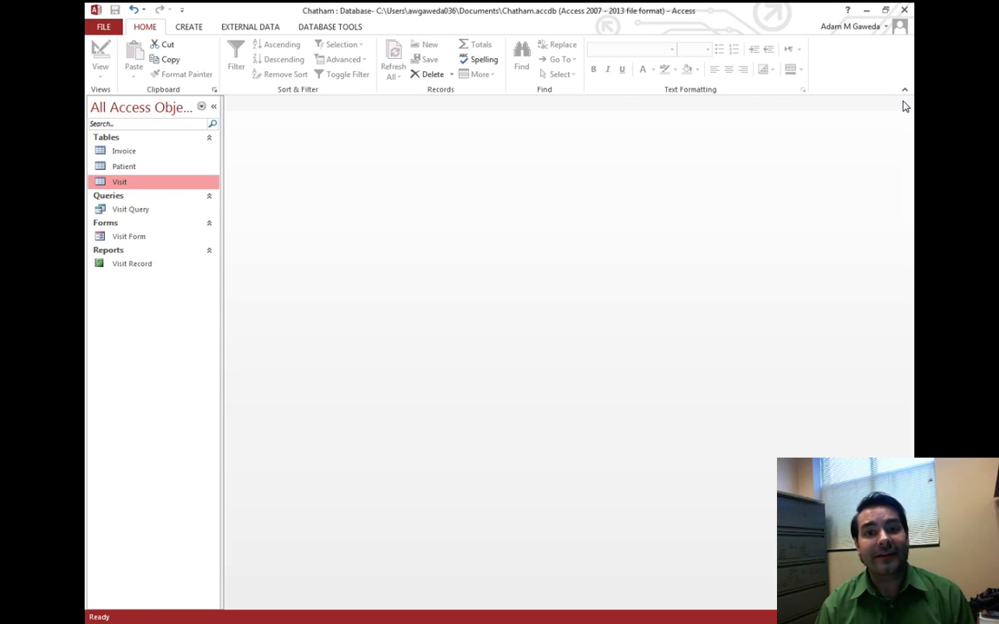
pyautogui.click(338, 27)
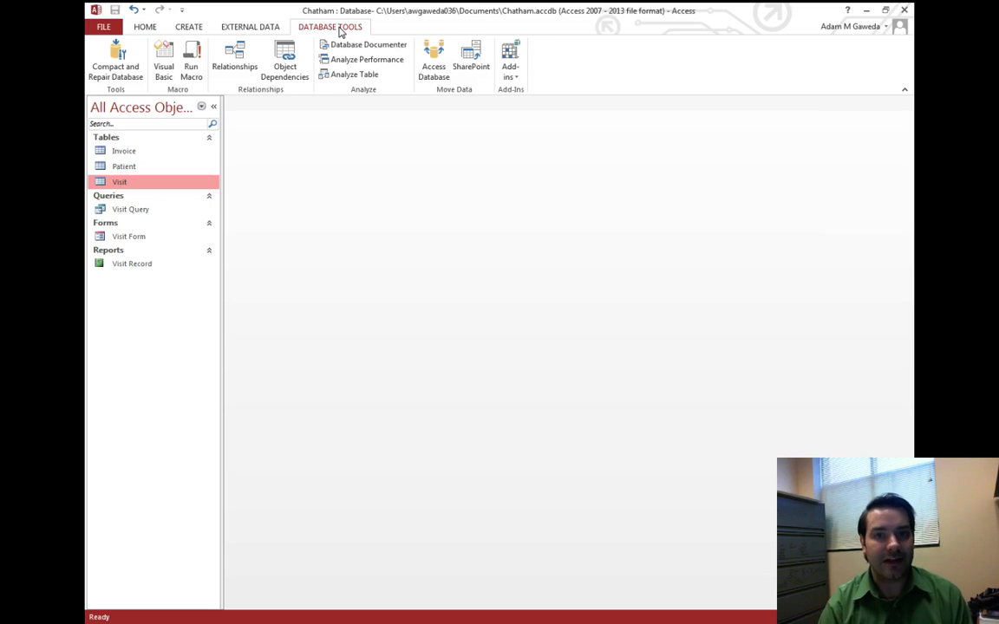
pyautogui.click(245, 58)
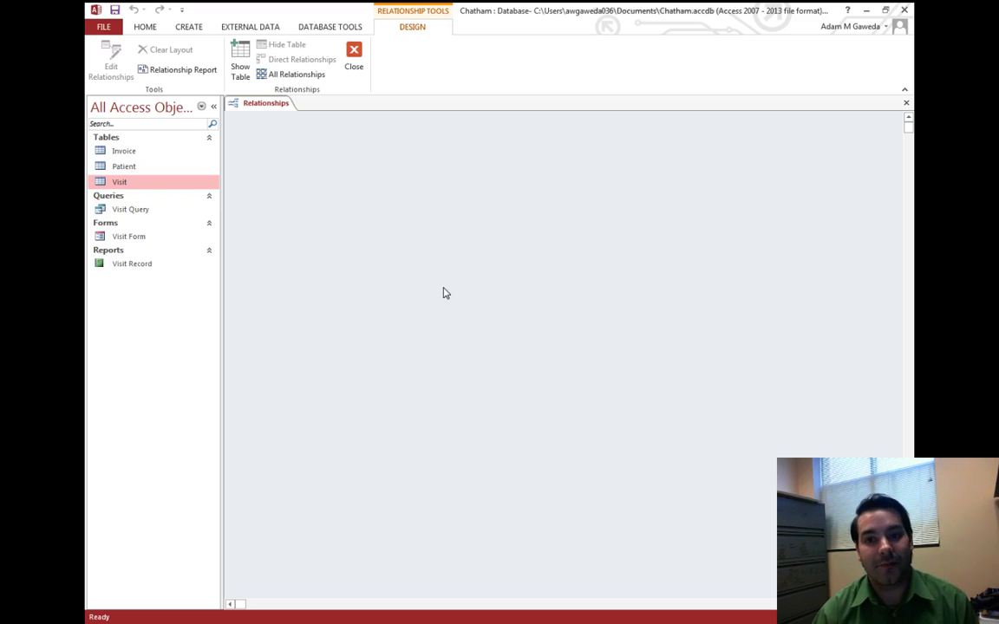
# - Add the Invoice, Visit and Patient tables to the relationships layout and enlarge the Patient box to show all its fields
pyautogui.click(242, 73)
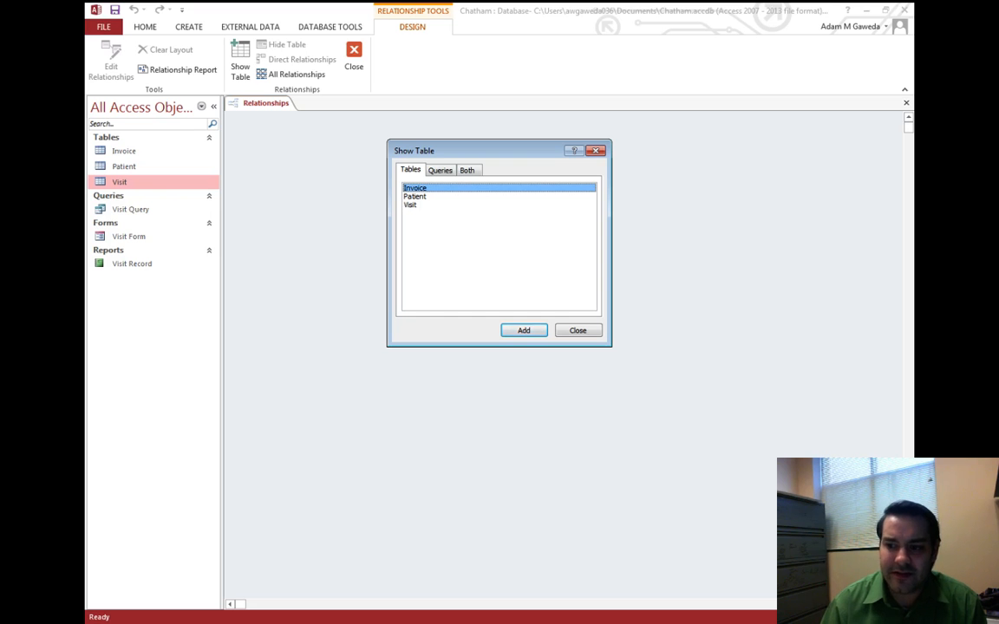
pyautogui.click(524, 331)
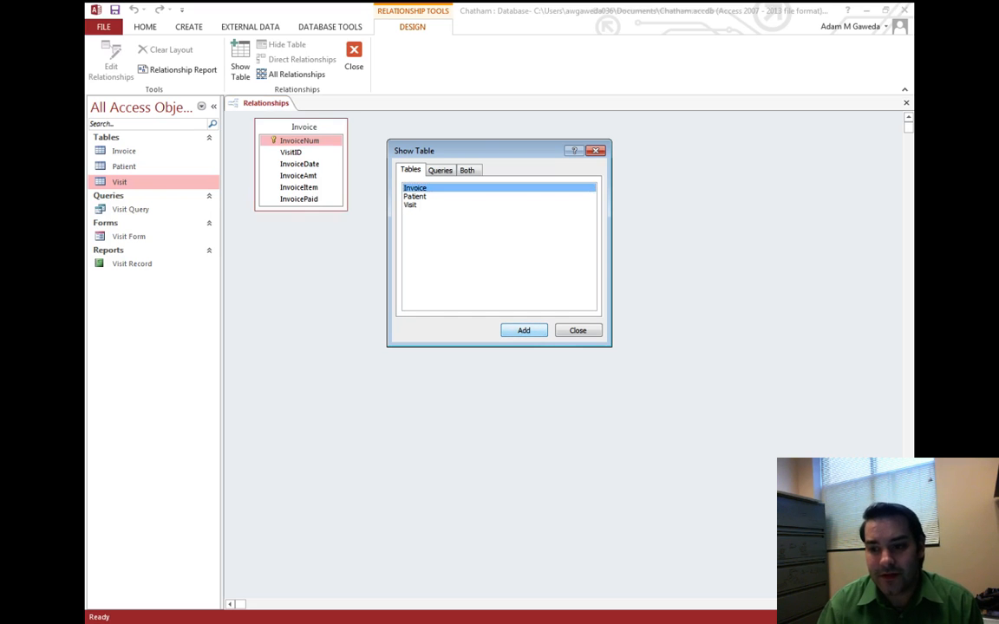
pyautogui.click(410, 206)
pyautogui.moveTo(485, 151); pyautogui.dragTo(632, 305)
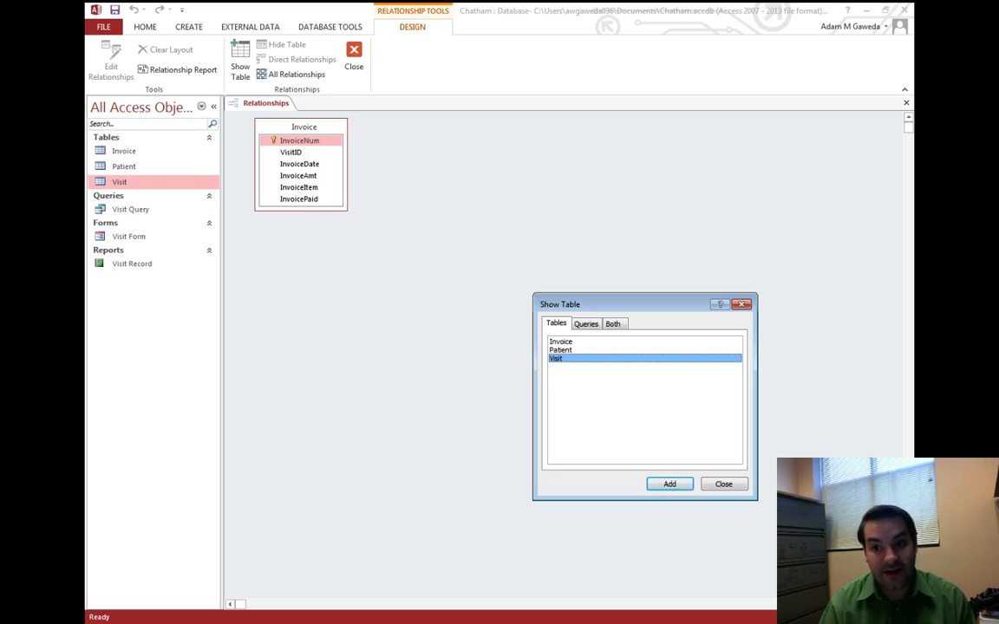
pyautogui.click(670, 483)
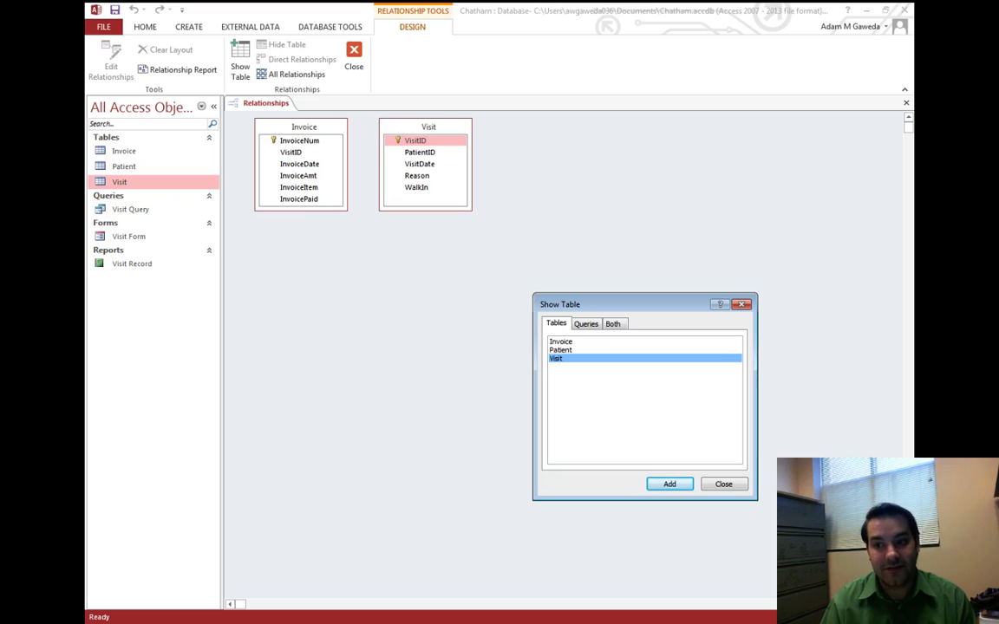
pyautogui.click(561, 350)
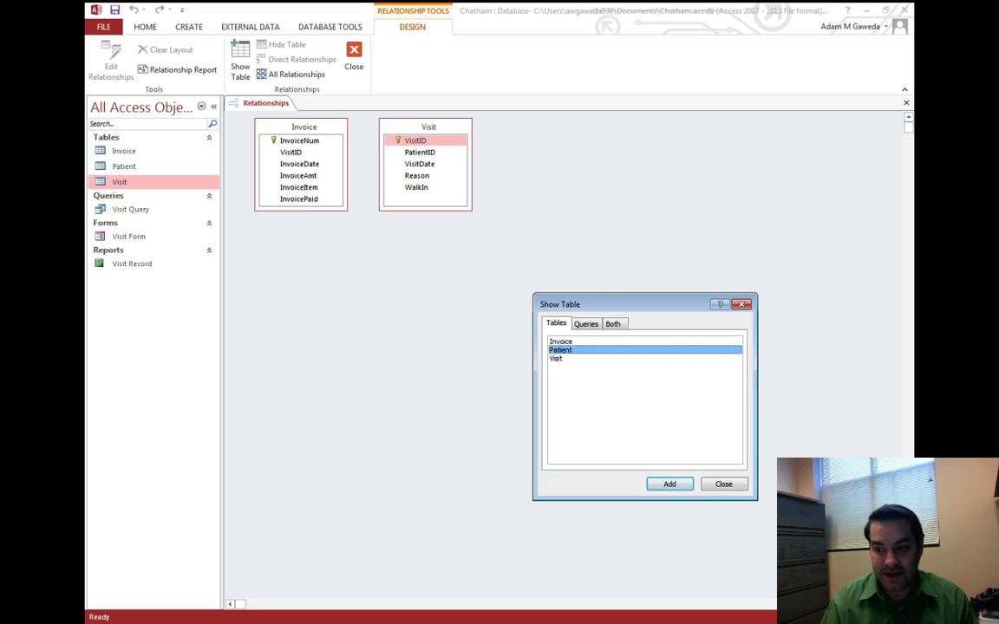
pyautogui.click(669, 484)
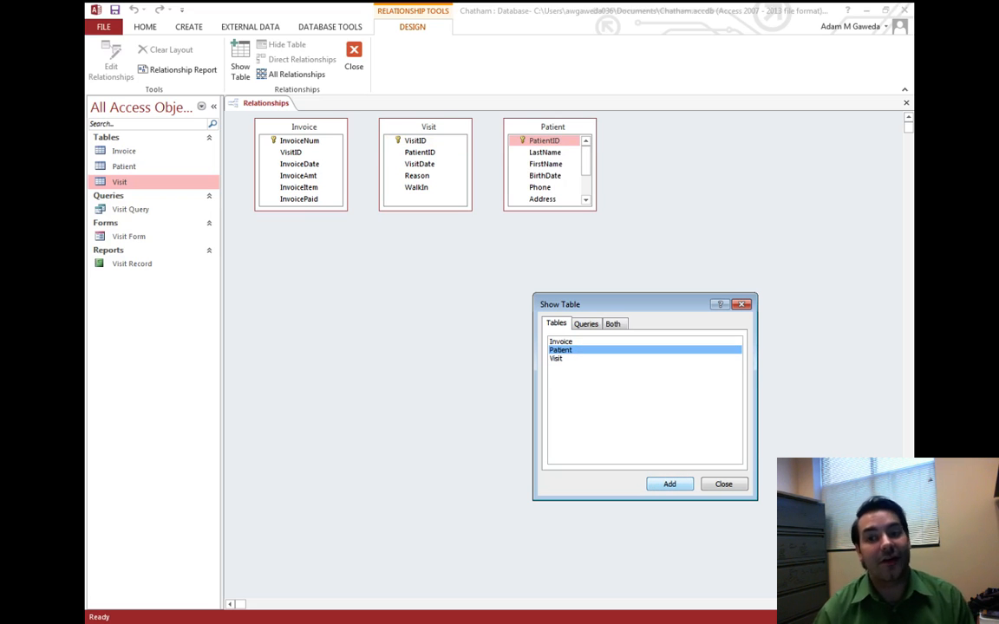
pyautogui.click(721, 485)
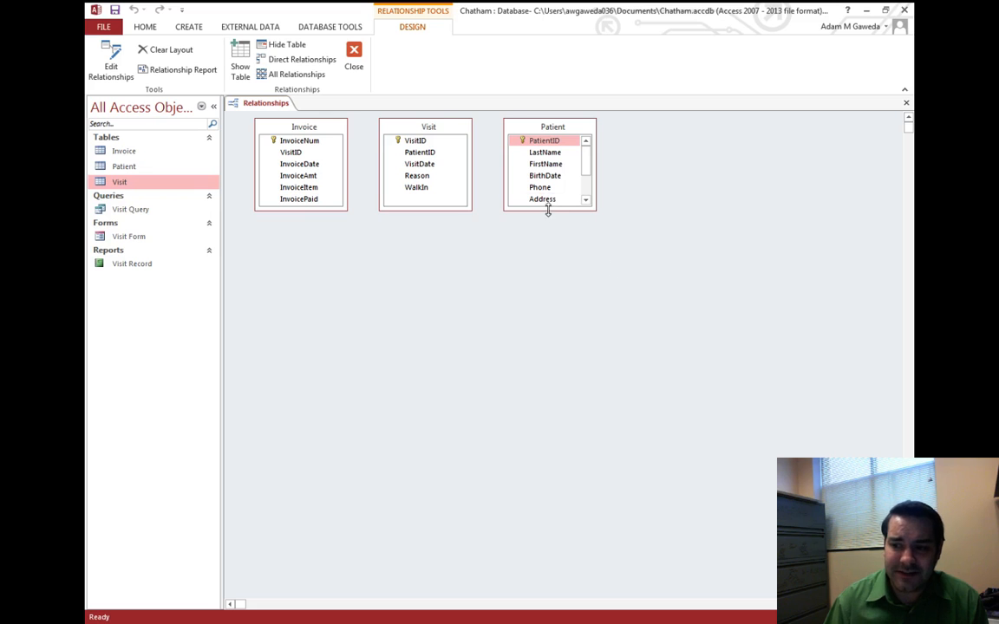
pyautogui.moveTo(547, 211); pyautogui.dragTo(539, 269)
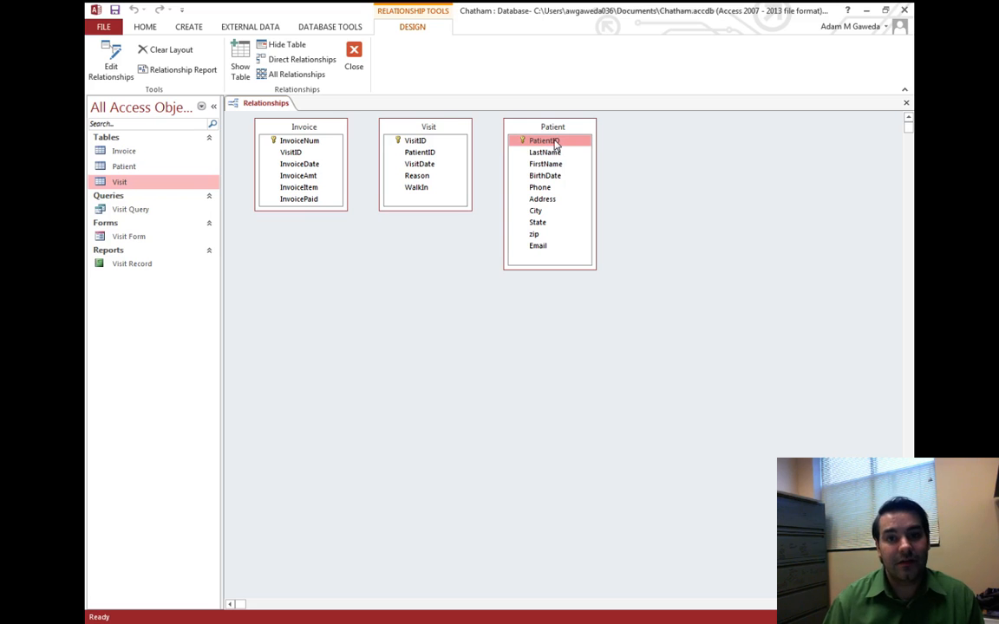
# - Relate Patient's PatientID to Visit's PatientID, enforcing referential integrity and cascading updates to related fields
pyautogui.moveTo(555, 143); pyautogui.dragTo(430, 162)
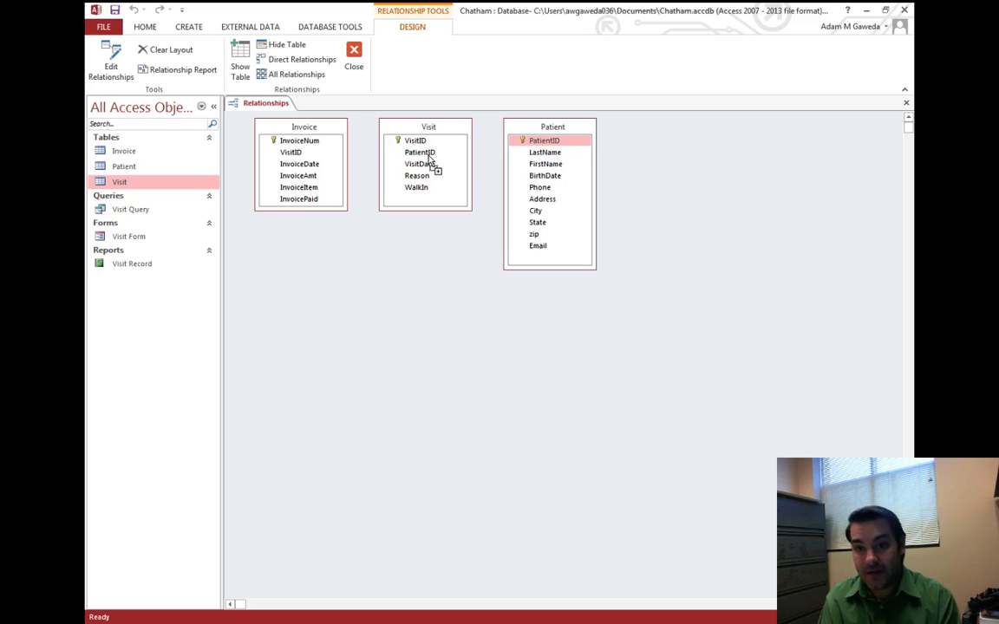
pyautogui.moveTo(429, 156); pyautogui.dragTo(428, 155)
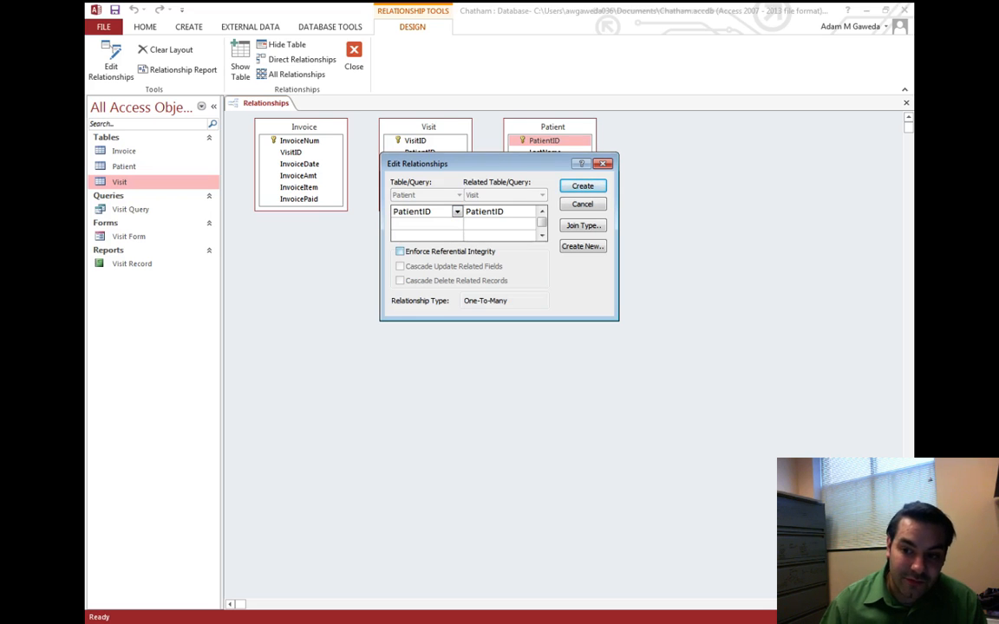
pyautogui.click(400, 252)
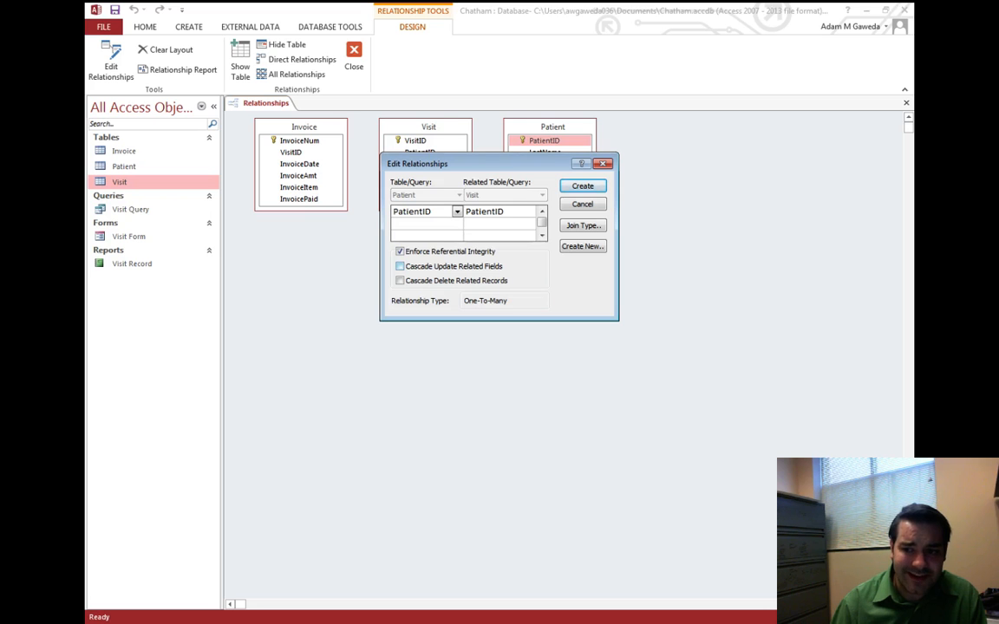
pyautogui.click(400, 266)
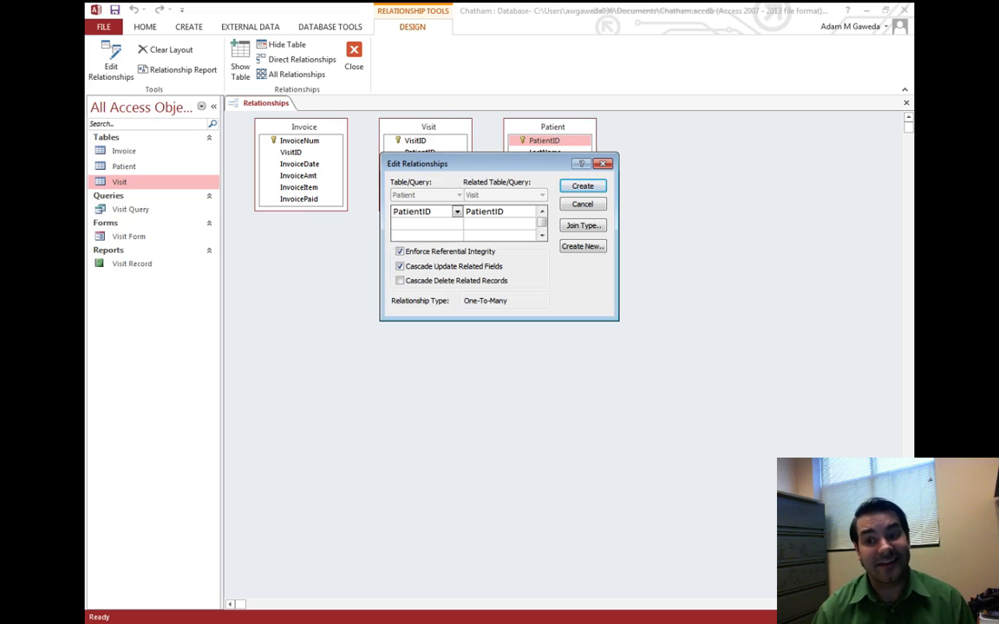
pyautogui.moveTo(491, 164); pyautogui.dragTo(471, 288)
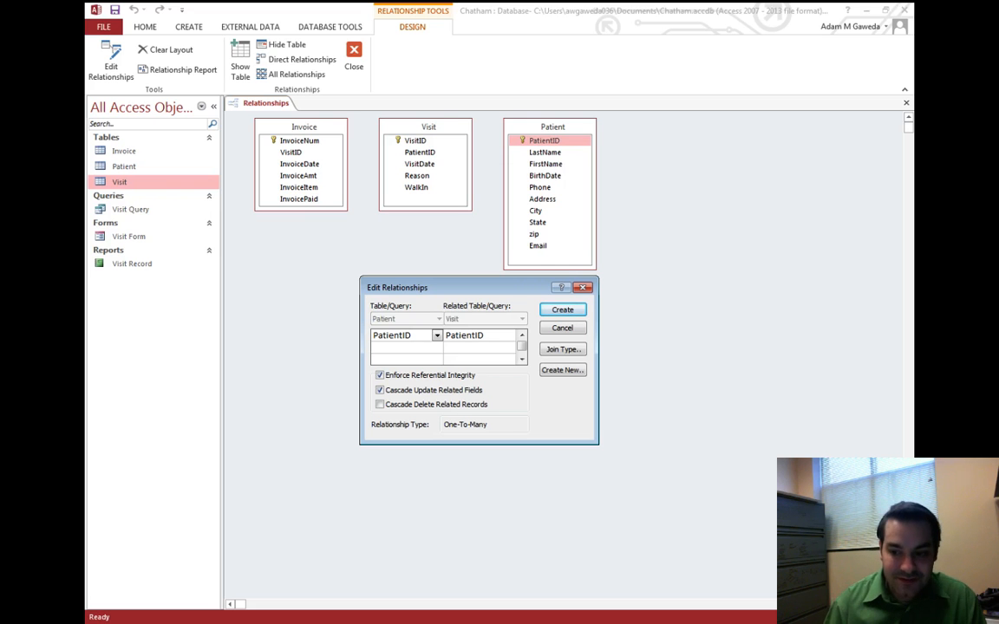
pyautogui.moveTo(473, 288); pyautogui.dragTo(453, 231)
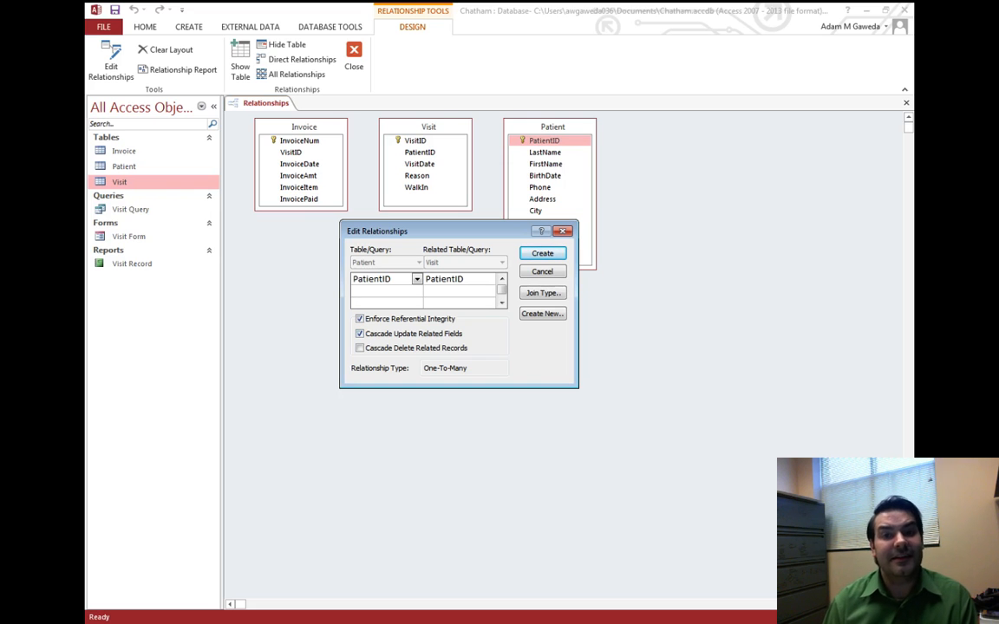
pyautogui.moveTo(442, 231); pyautogui.dragTo(358, 241)
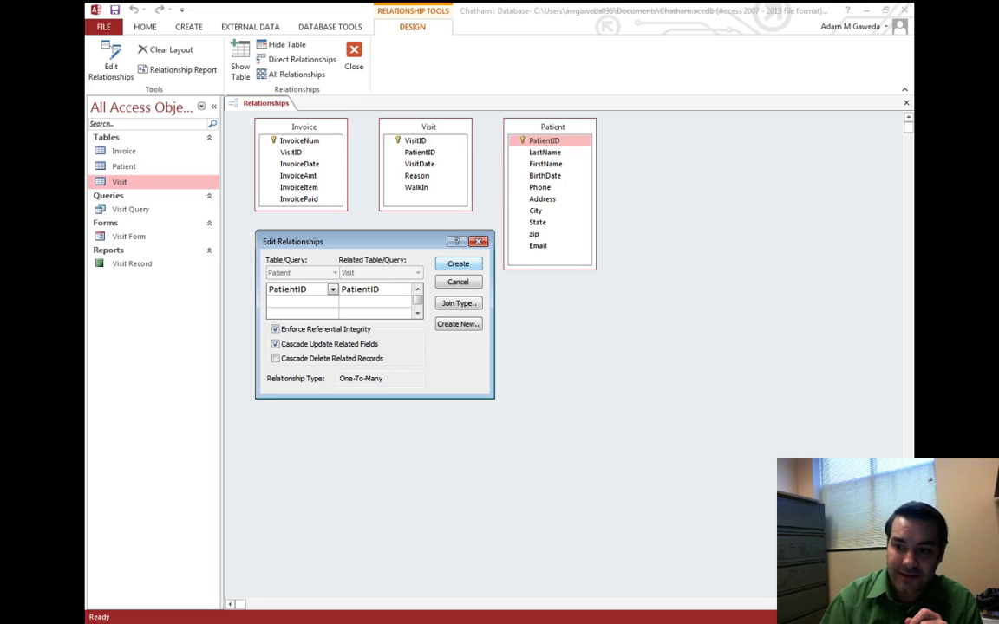
pyautogui.press('Return')
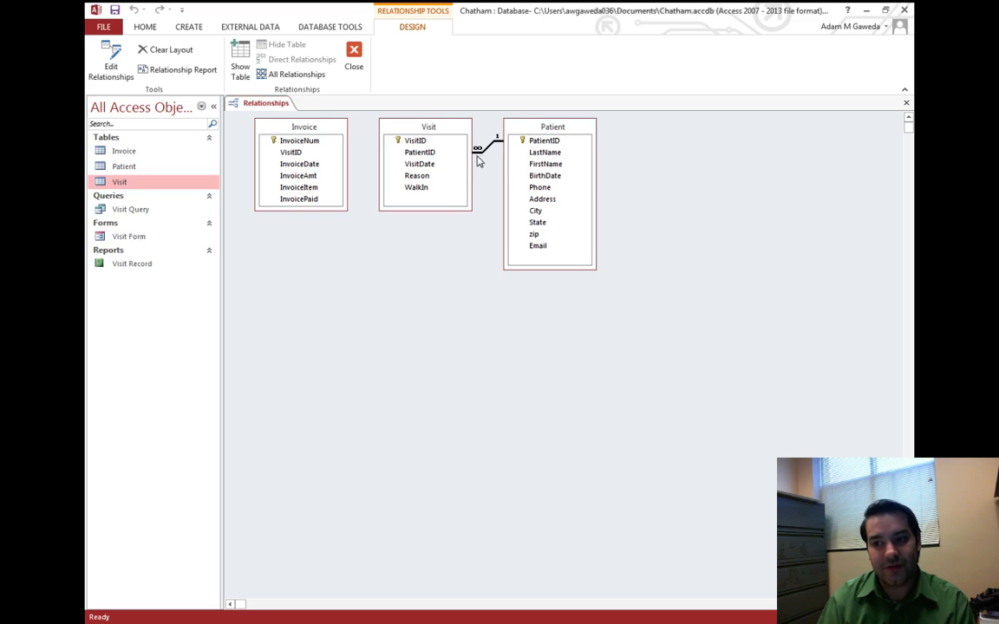
# - Spread out the Patient and Visit boxes and relate Visit's VisitID to Invoice's VisitID with referential integrity and cascading updates
pyautogui.moveTo(523, 133); pyautogui.dragTo(738, 134)
pyautogui.moveTo(433, 131); pyautogui.dragTo(631, 238)
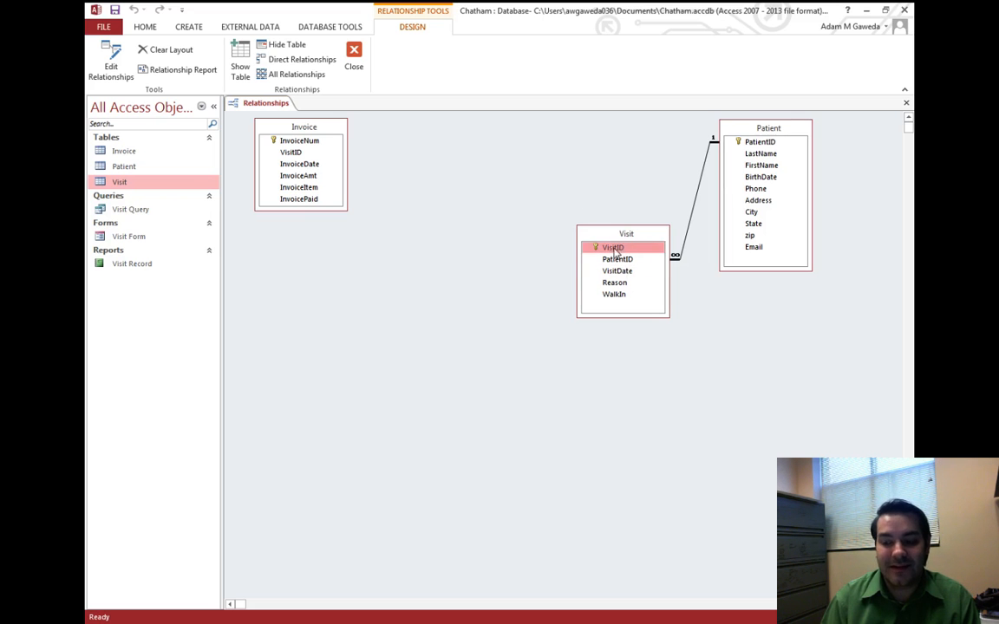
pyautogui.moveTo(604, 250); pyautogui.dragTo(293, 153)
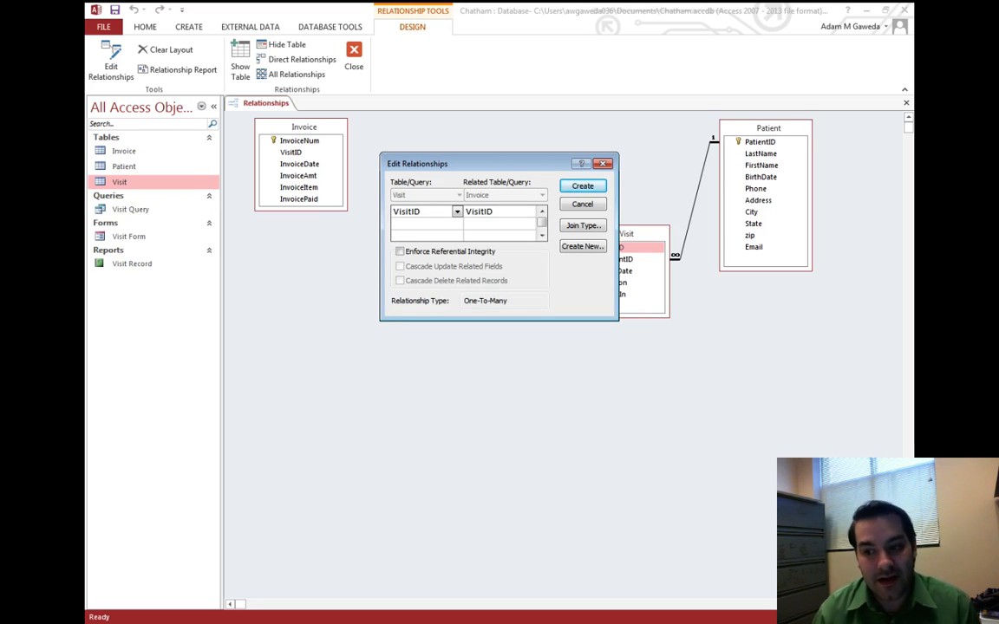
pyautogui.click(400, 252)
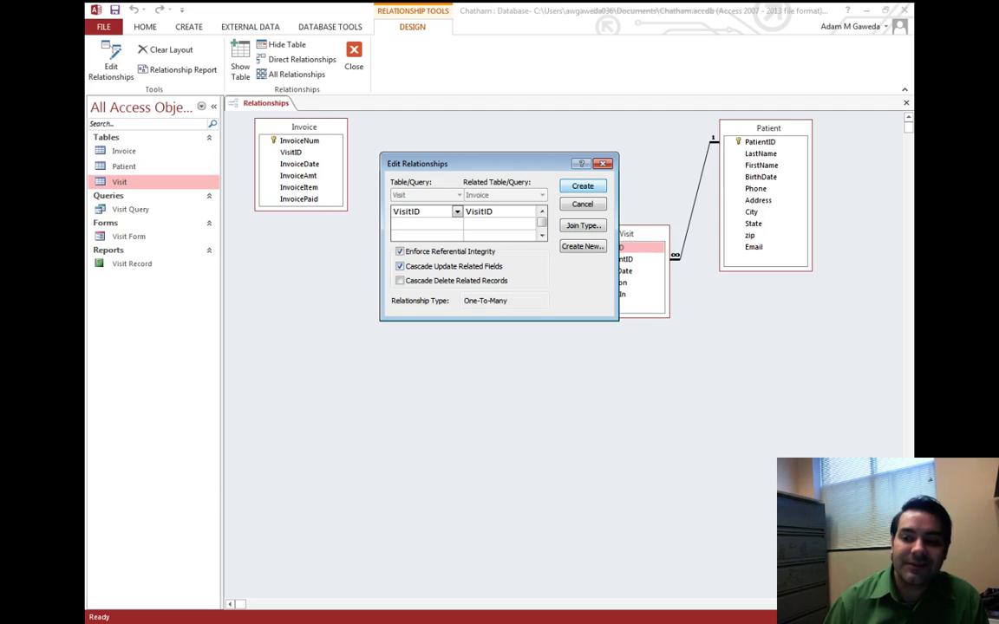
pyautogui.press('Return')
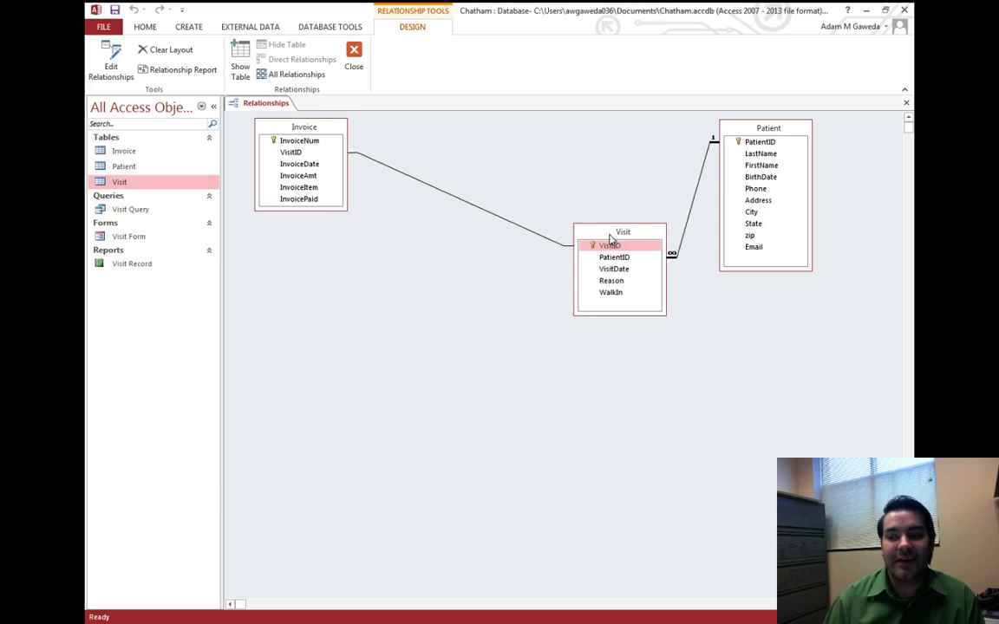
# - Rearrange the Visit and Invoice boxes so both relationship lines are clear, and close the Relationships window, saving its layout
pyautogui.moveTo(610, 242); pyautogui.dragTo(536, 153)
pyautogui.moveTo(274, 126); pyautogui.dragTo(272, 278)
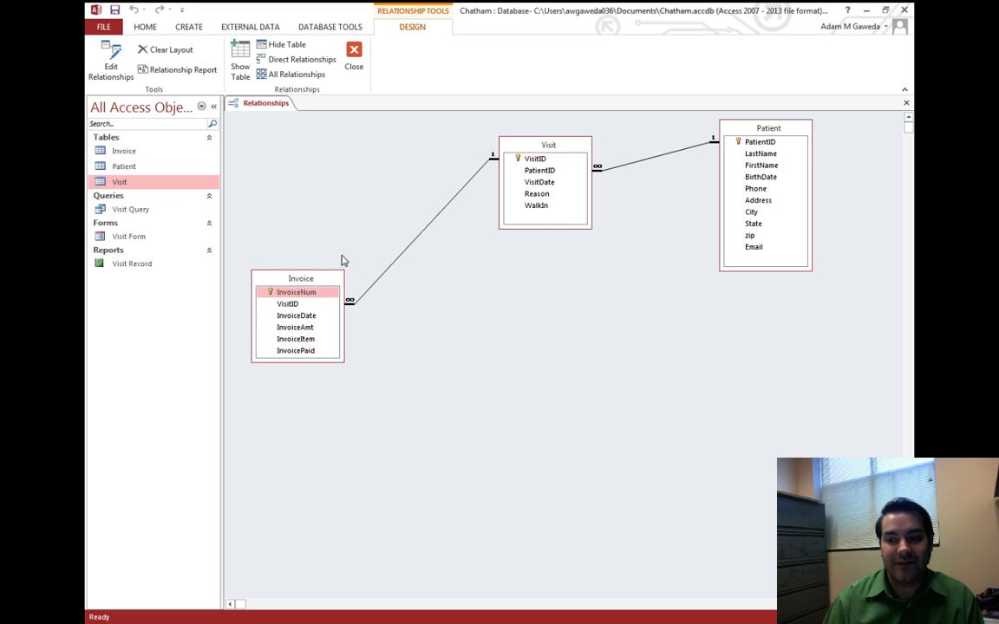
pyautogui.click(559, 147)
pyautogui.moveTo(542, 150); pyautogui.dragTo(516, 221)
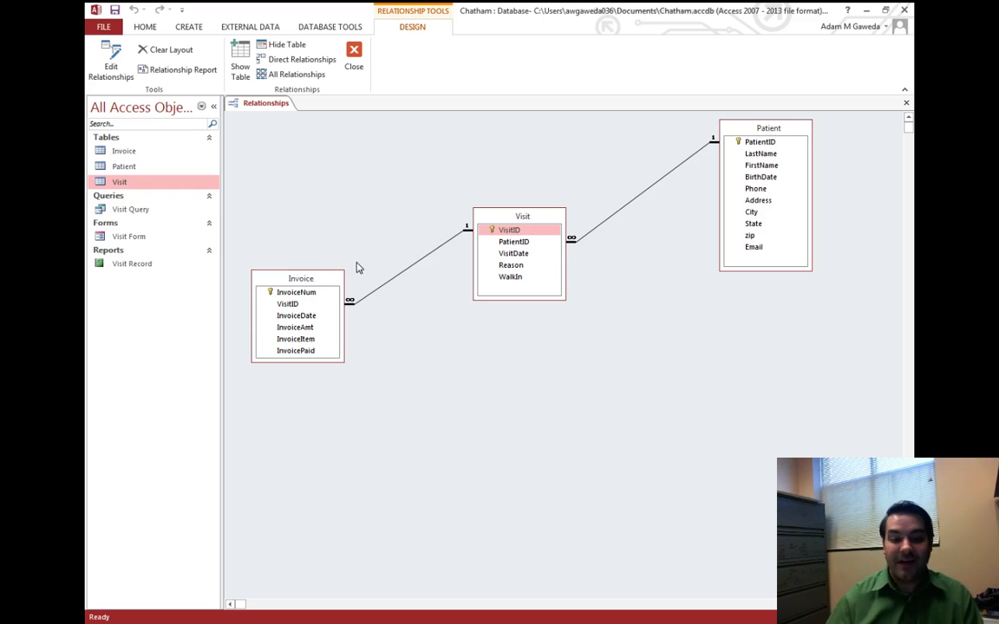
pyautogui.click(354, 57)
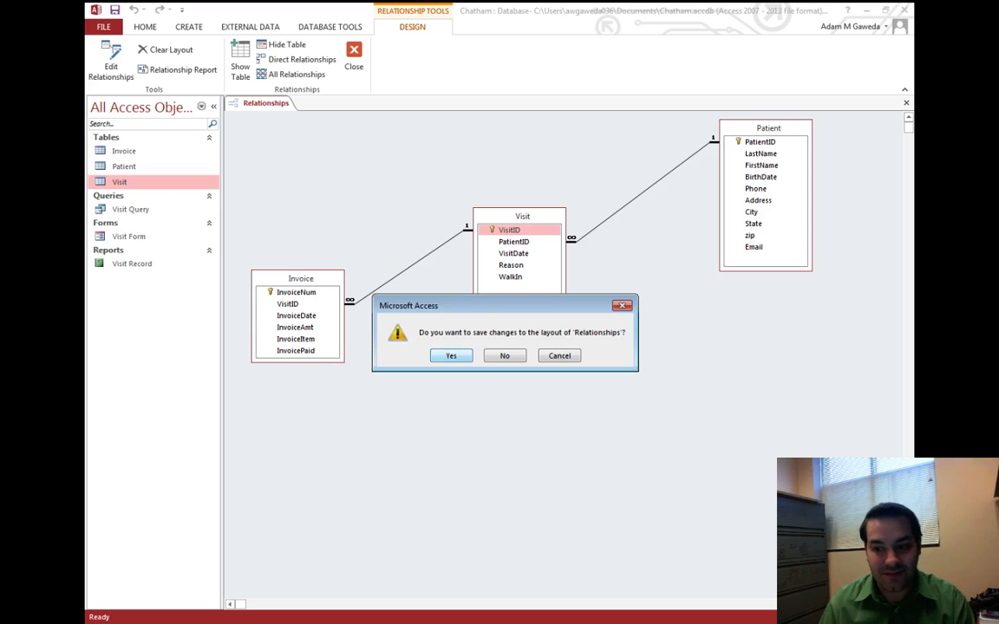
pyautogui.click(451, 356)
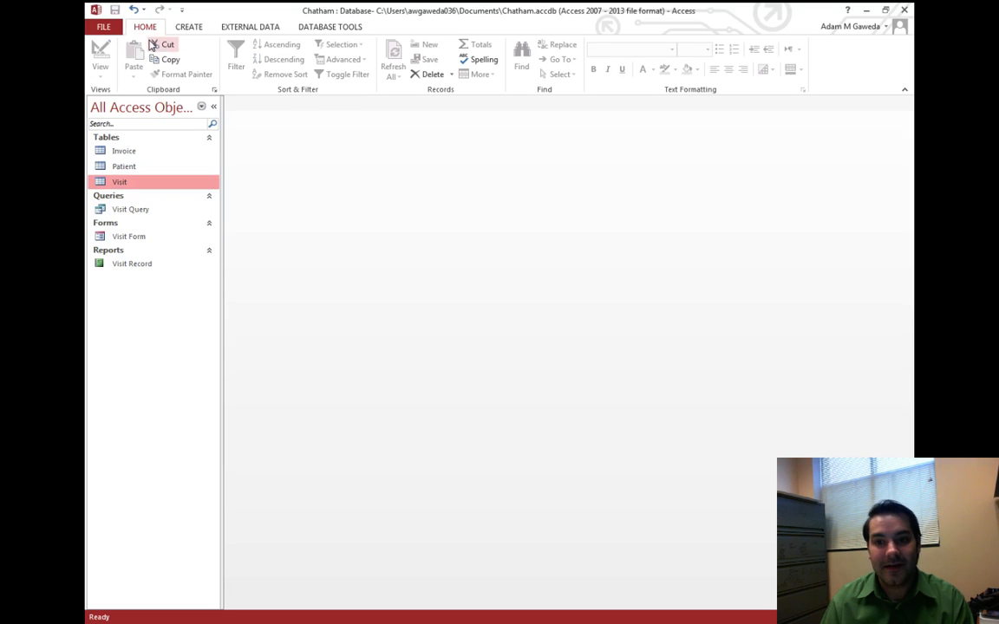
# - Open the Visit table and go to the blank new-record row after the last visit
pyautogui.doubleClick(120, 184)
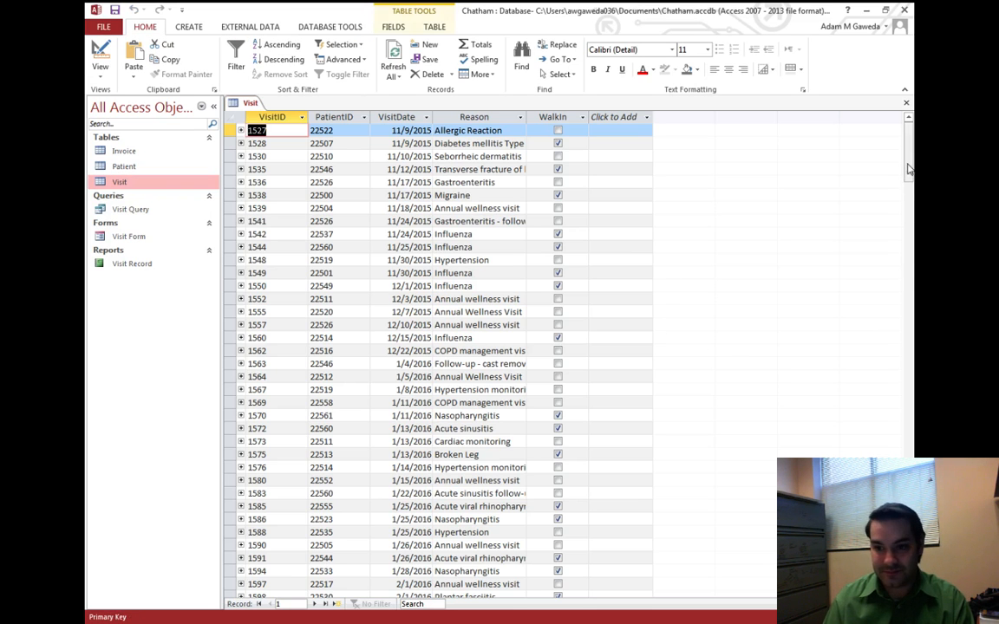
pyautogui.moveTo(909, 169); pyautogui.dragTo(906, 538)
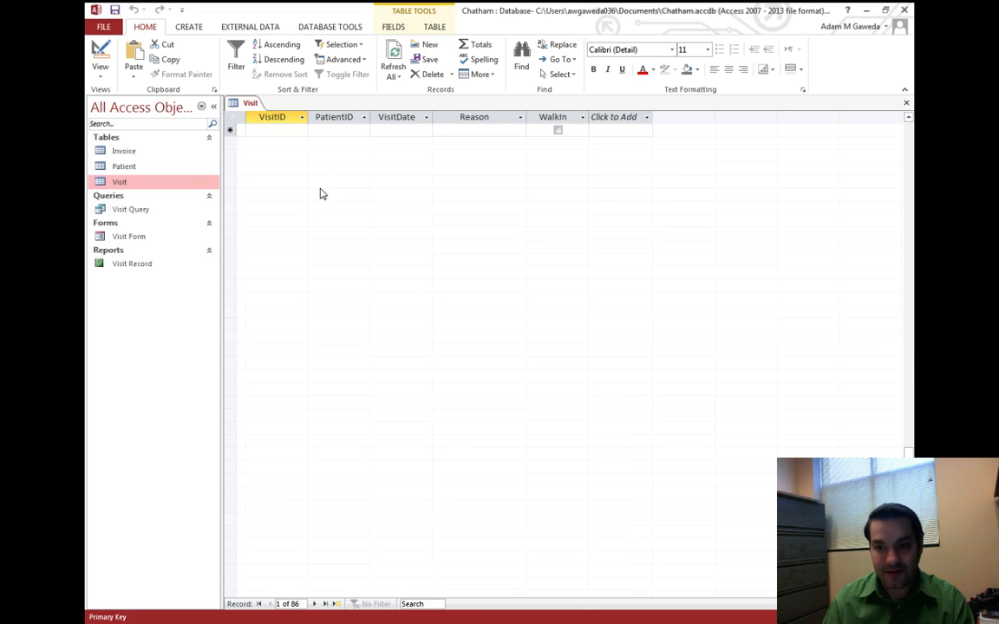
pyautogui.scroll(1, 274, 163)
pyautogui.click(260, 170)
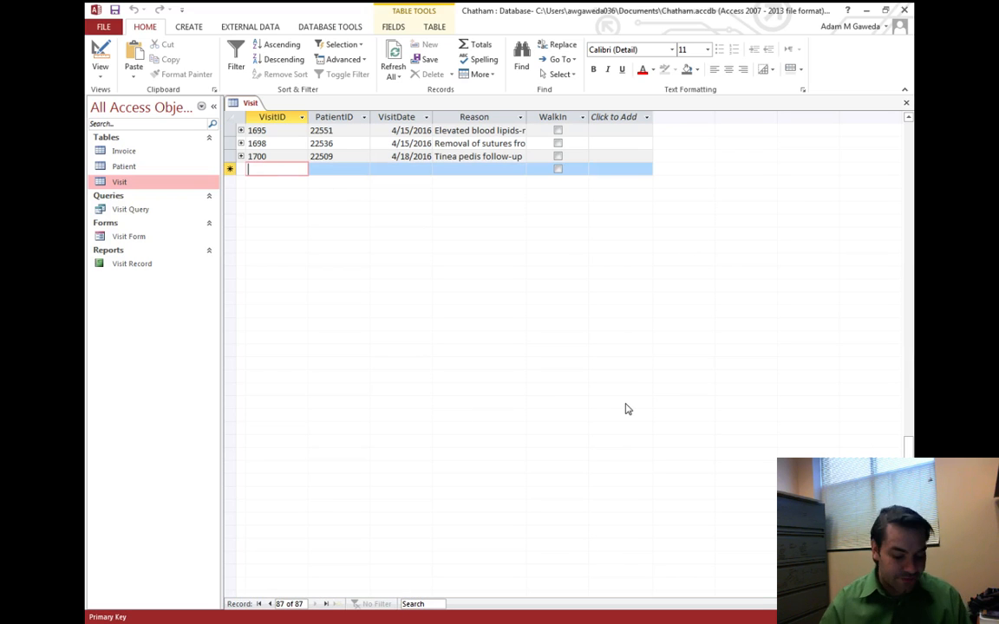
# - Try to add visit 1701 with a made-up PatientID, the date 3/30/2015 and the reason "Embezzling!"
pyautogui.write('1701')
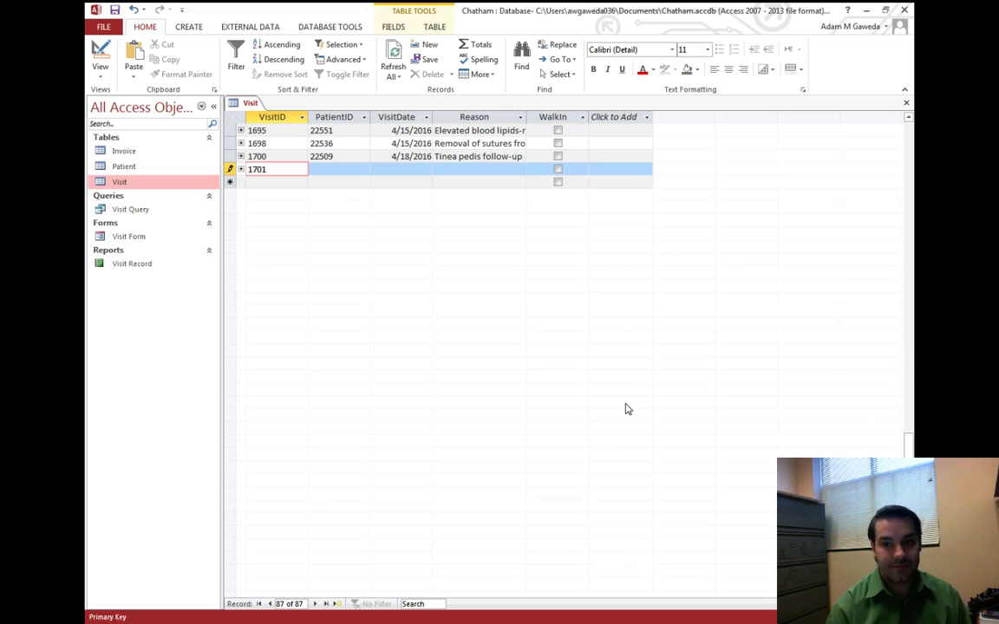
pyautogui.press('Tab')
pyautogui.write('999')
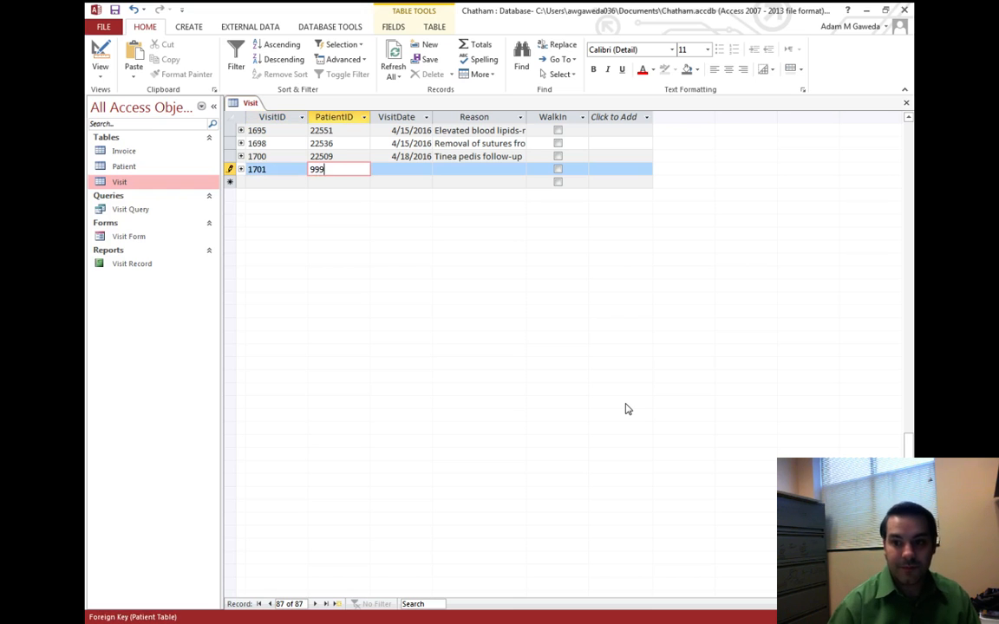
pyautogui.write('99')
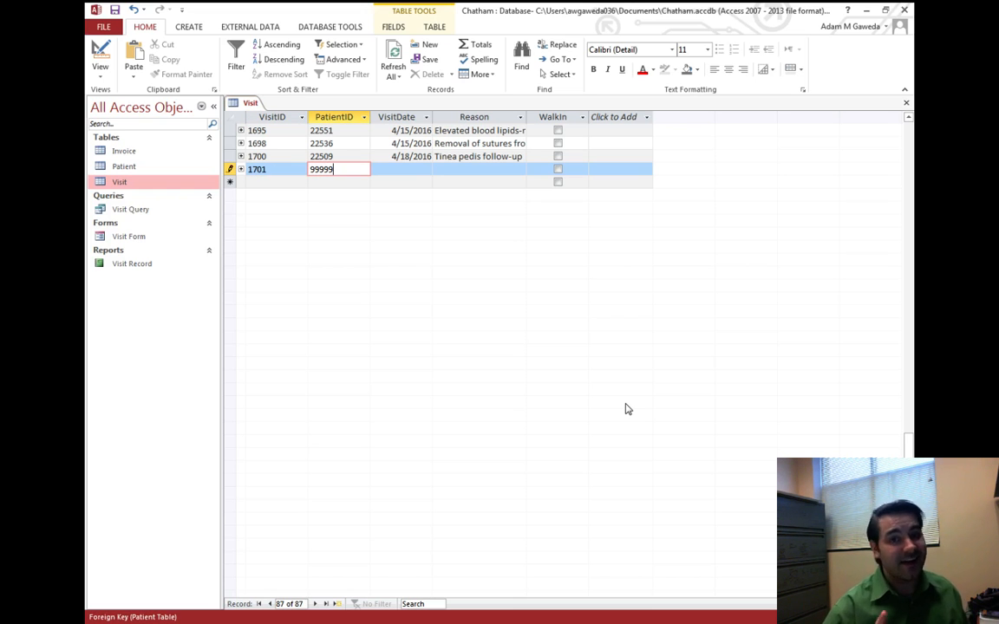
pyautogui.press('Tab')
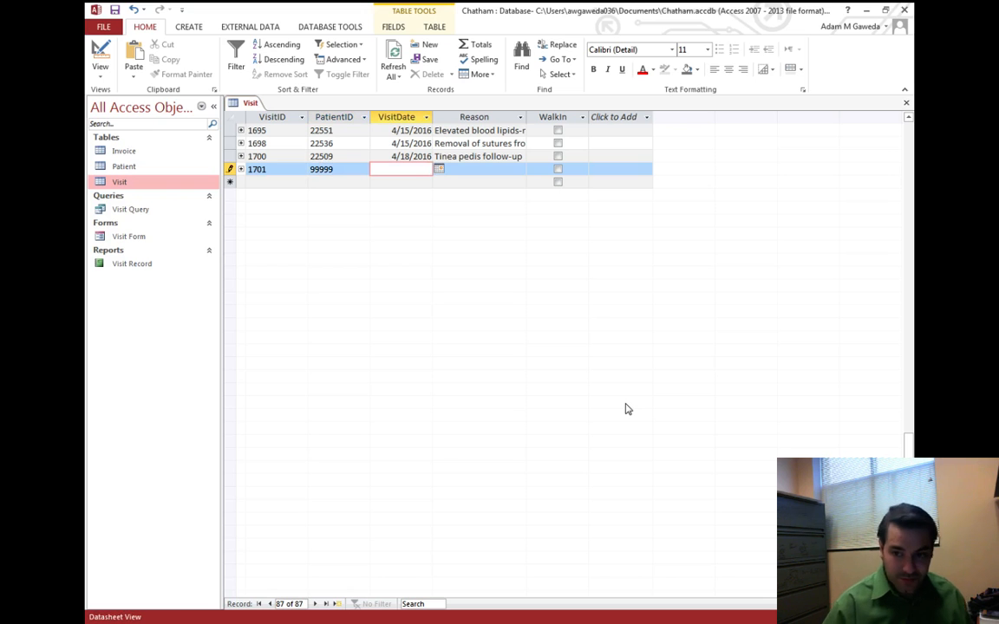
pyautogui.click(441, 171)
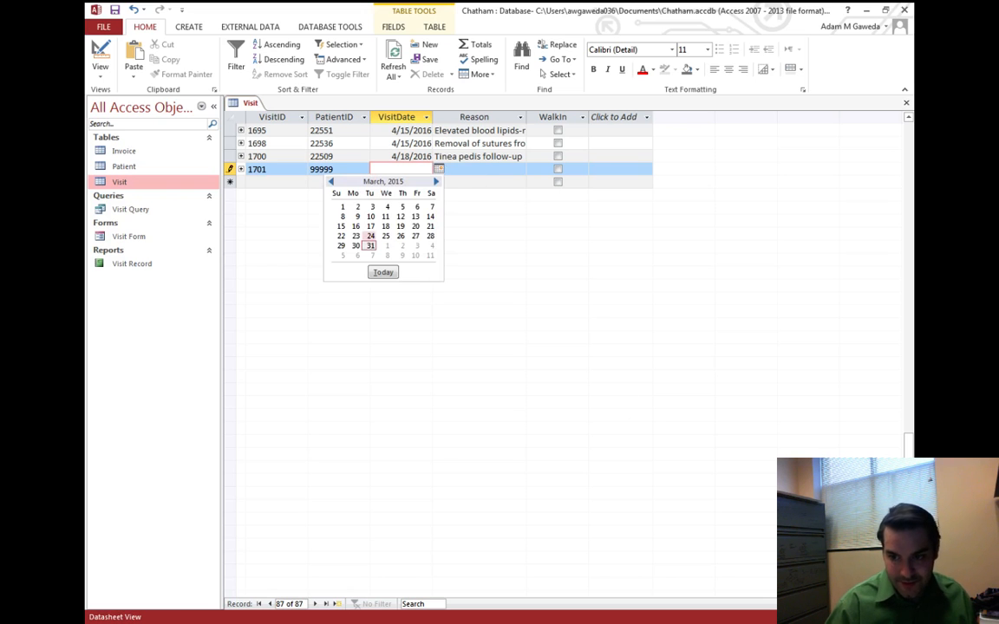
pyautogui.click(356, 248)
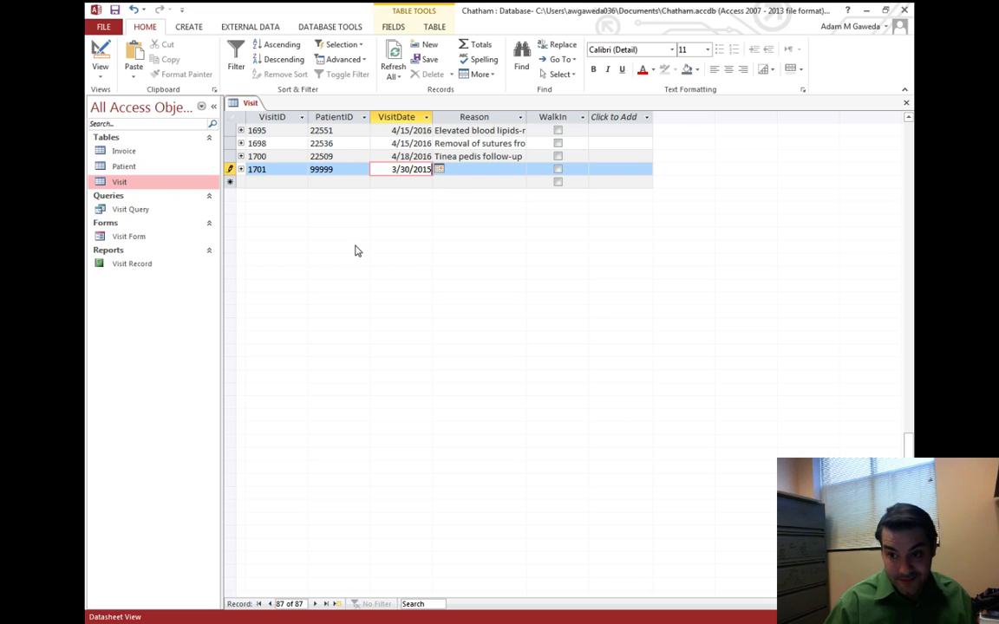
pyautogui.click(486, 169)
pyautogui.write('Embezzling!')
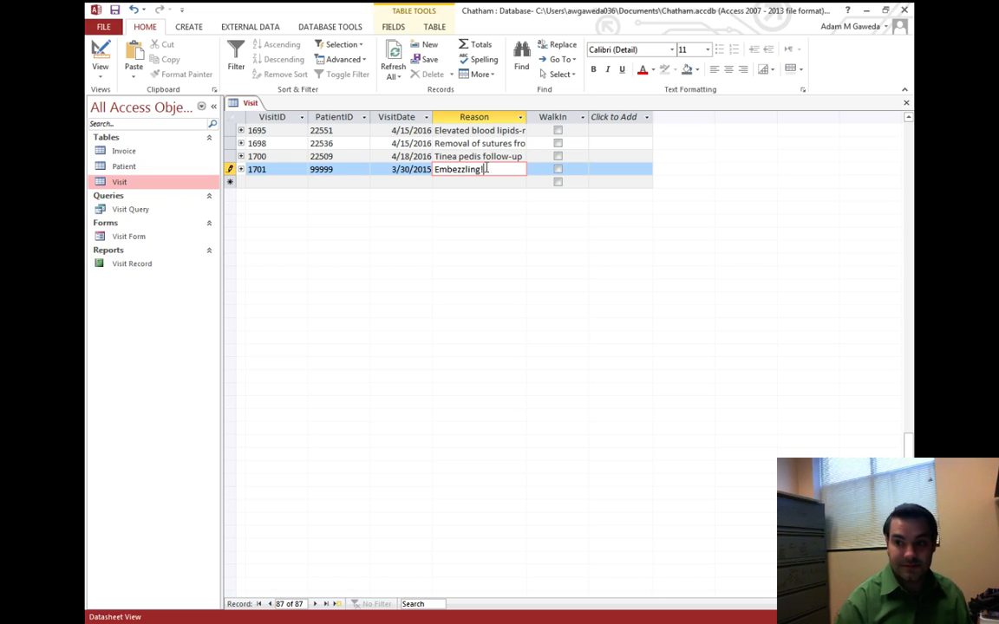
pyautogui.press('Tab')
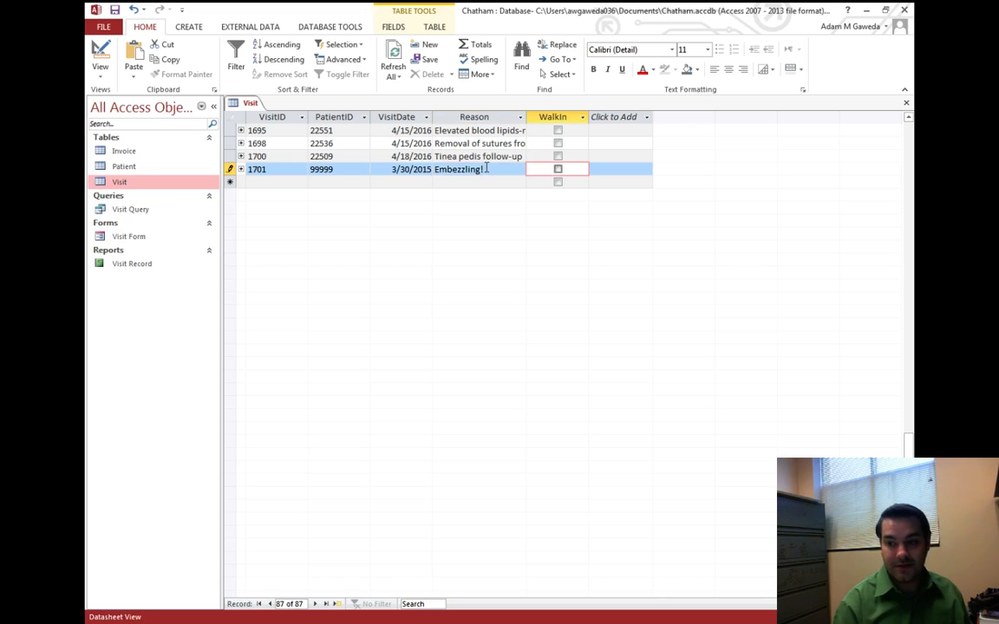
pyautogui.press('Tab')
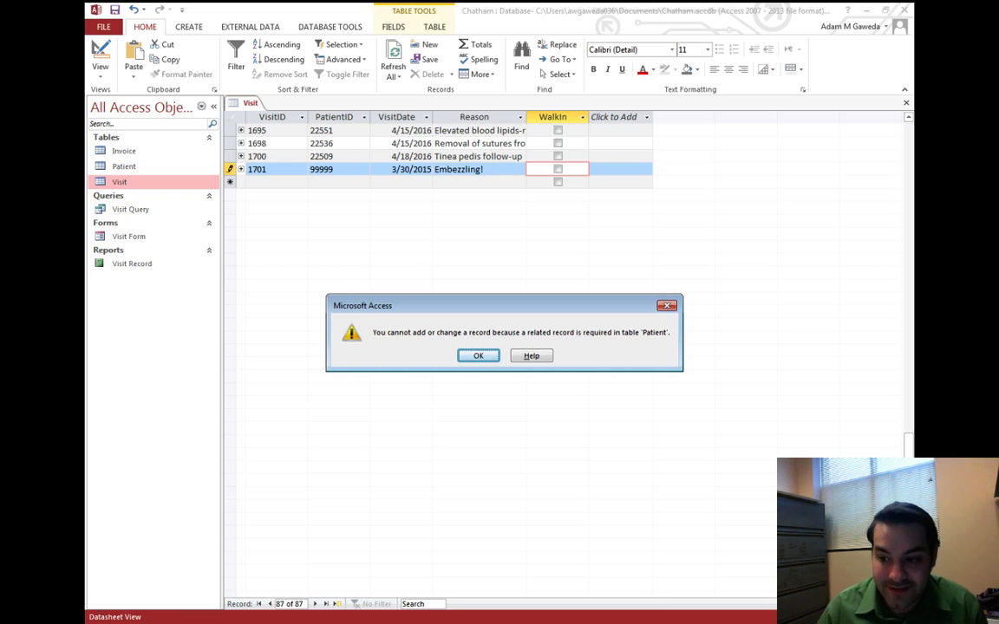
# - Dismiss the related-record warnings and discard the unsaved "Embezzling!" visit record
pyautogui.click(478, 356)
pyautogui.click(242, 170)
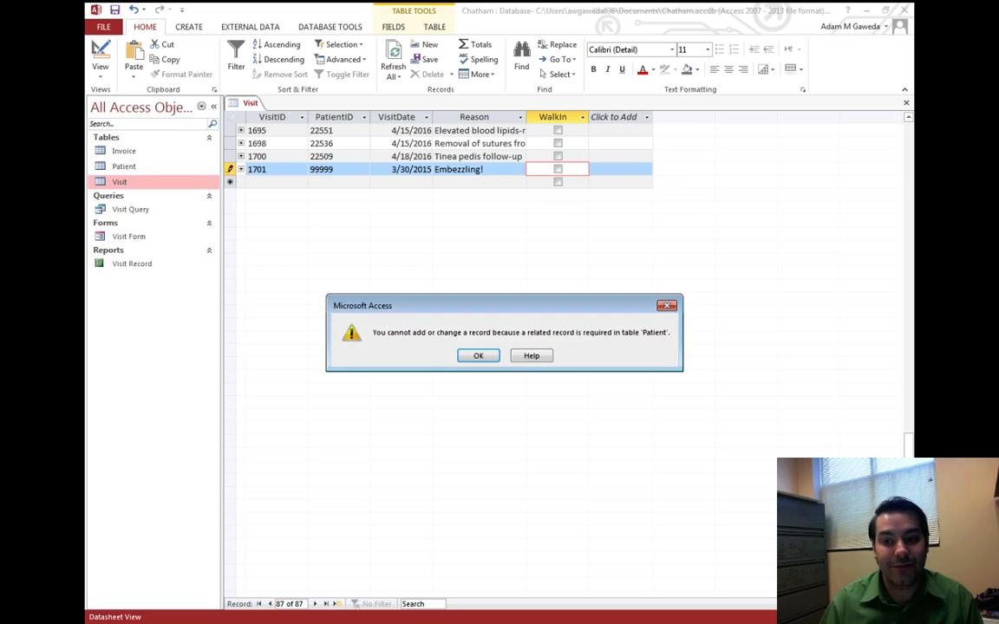
pyautogui.press('Return')
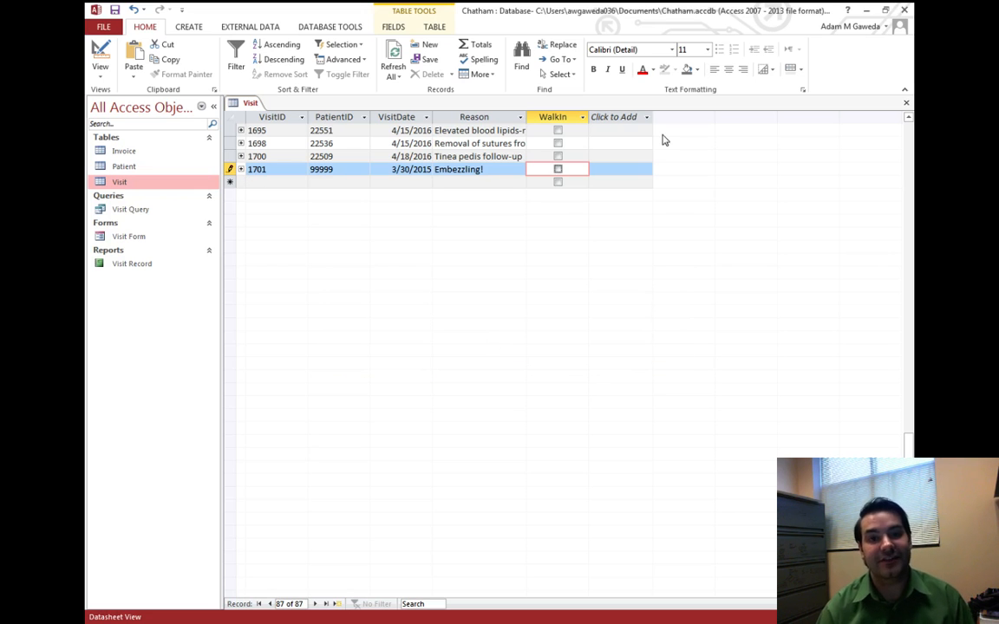
pyautogui.press('Escape')
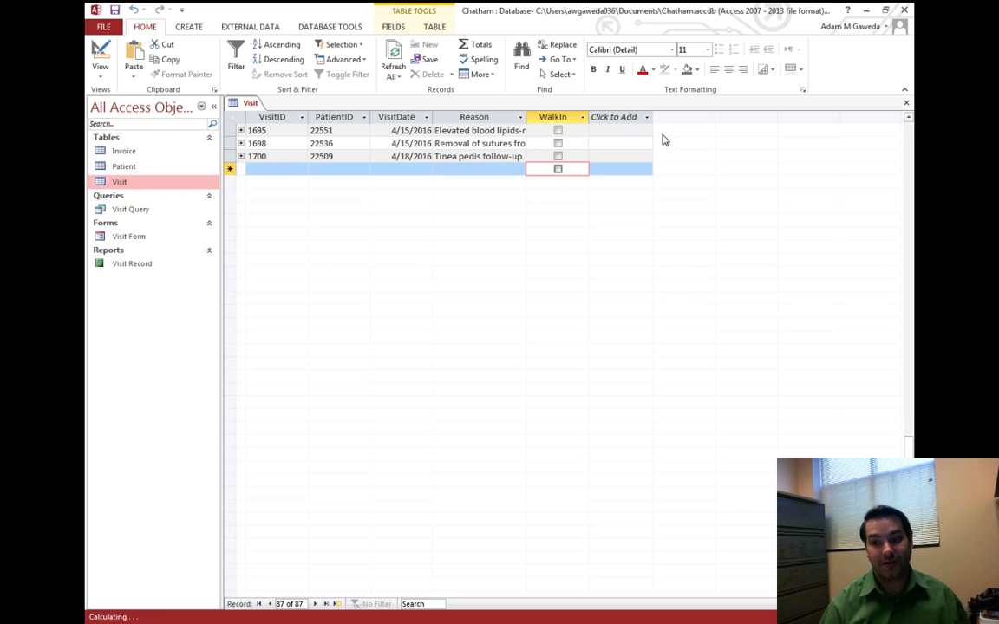